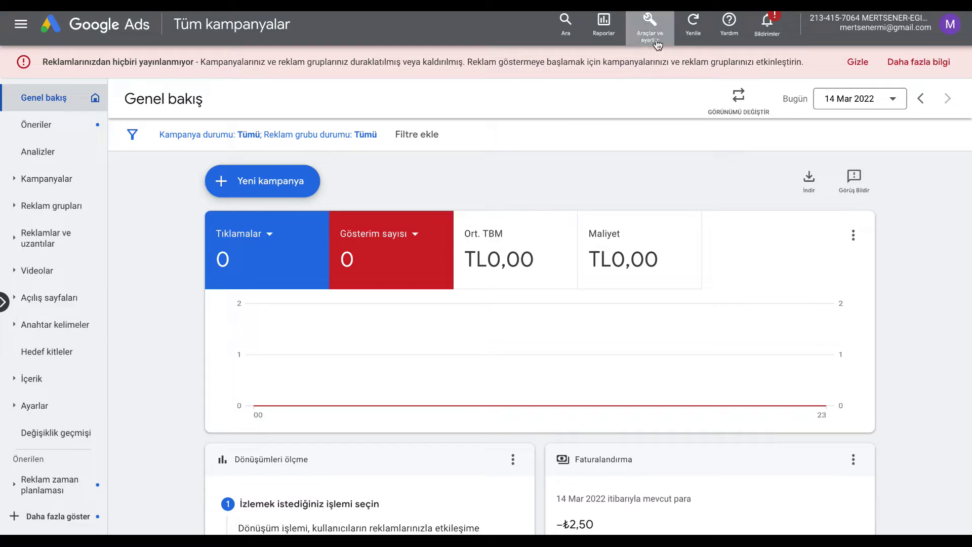
# Open the account's conversions overview and start a new website conversion action
pyautogui.click(650, 23)
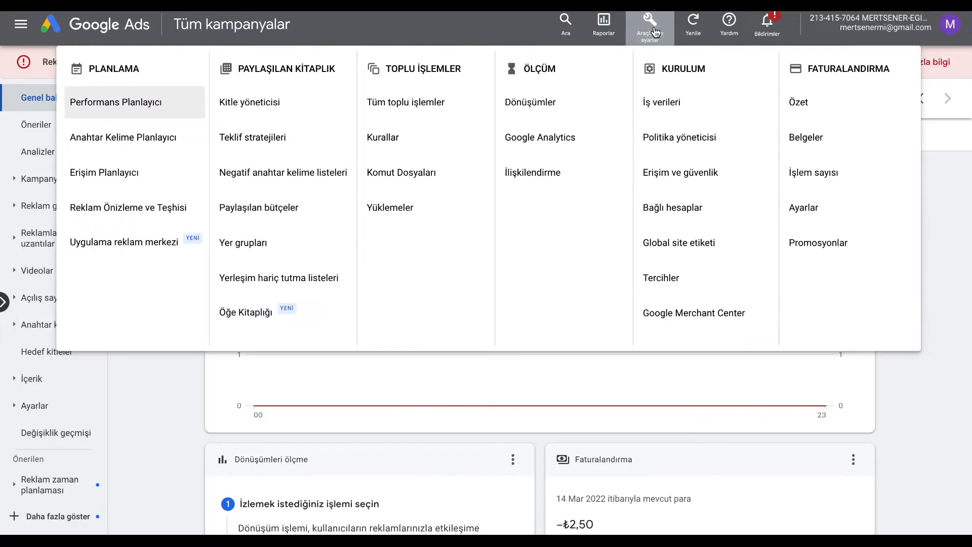
pyautogui.click(562, 102)
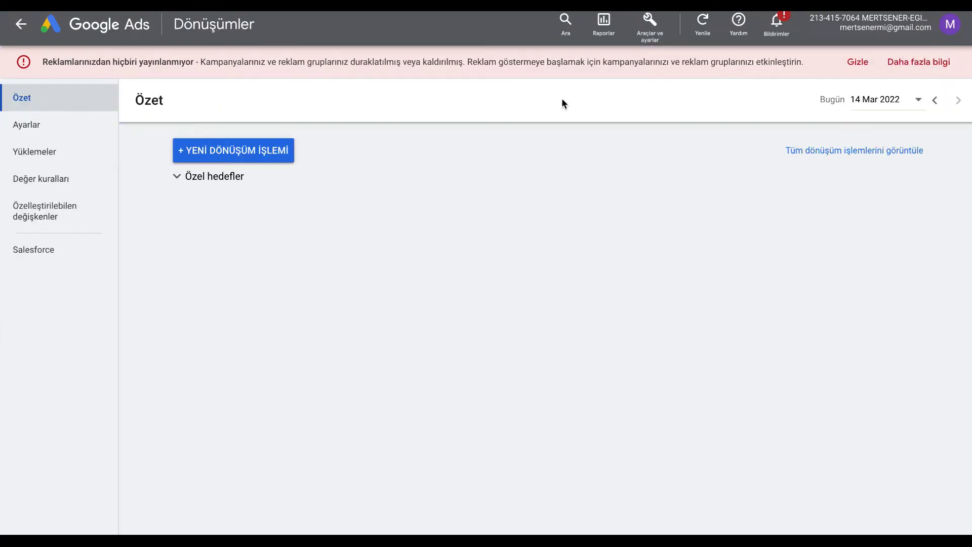
pyautogui.click(264, 152)
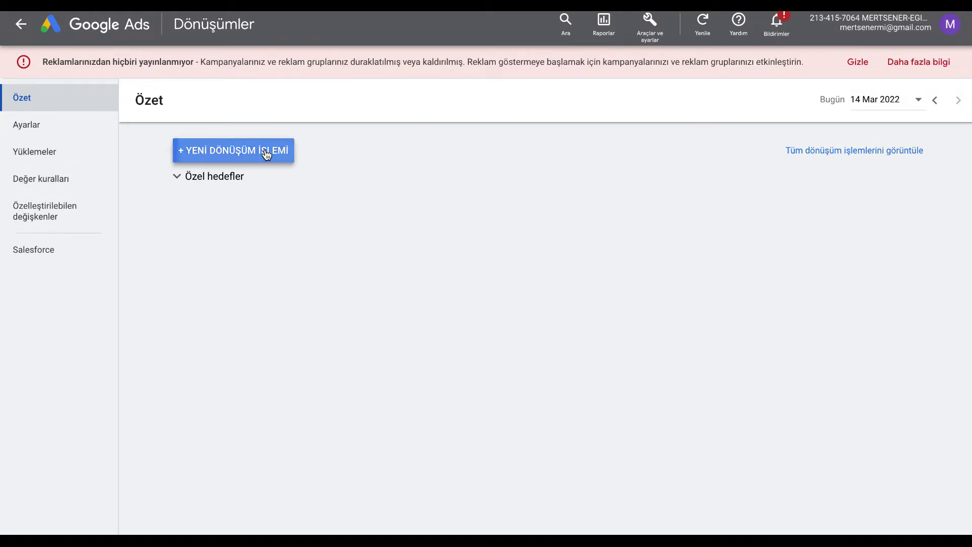
pyautogui.click(267, 218)
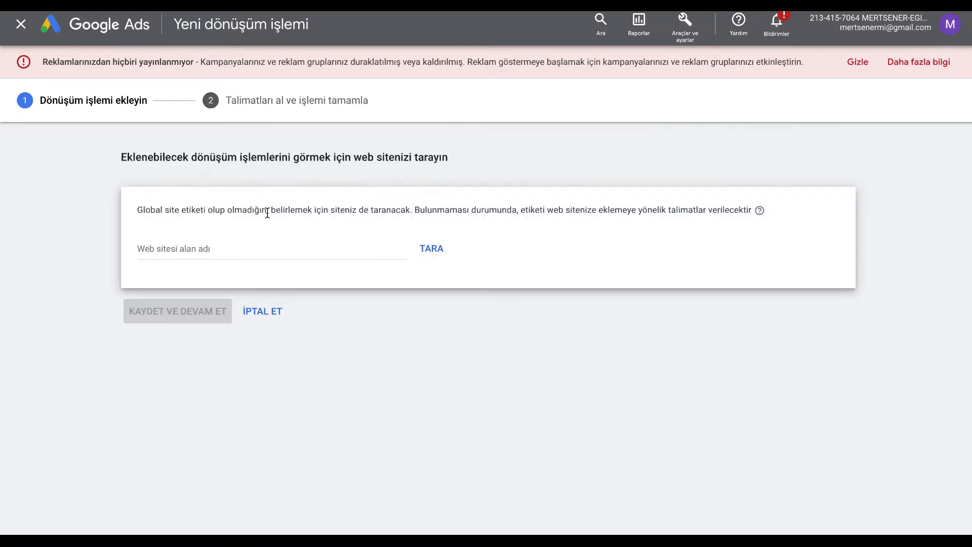
pyautogui.click(259, 247)
pyautogui.write('HTTPS')
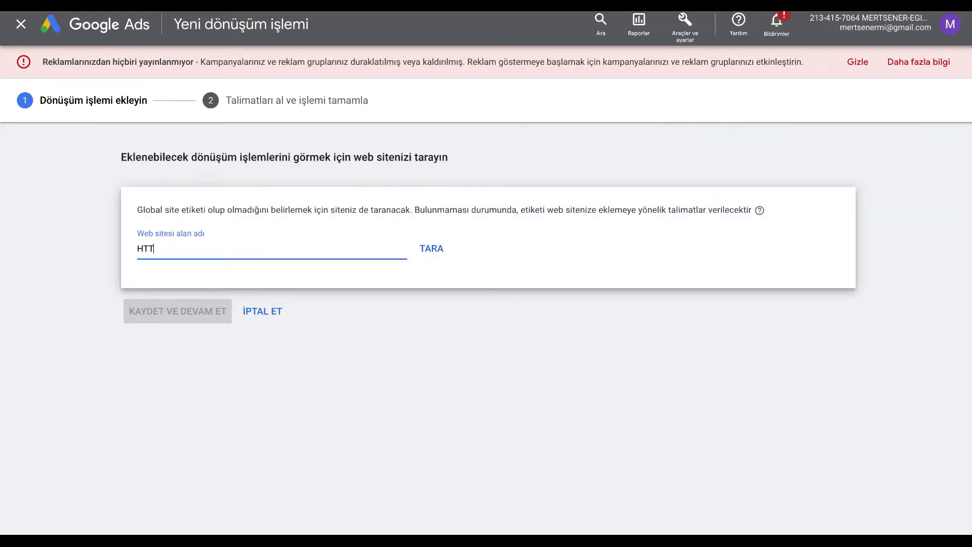
pyautogui.press('BackSpace')
pyautogui.press('BackSpace')
pyautogui.press('BackSpace')
pyautogui.press('BackSpace')
pyautogui.press('BackSpace')
pyautogui.write('https://www.mertsener.com.tr')
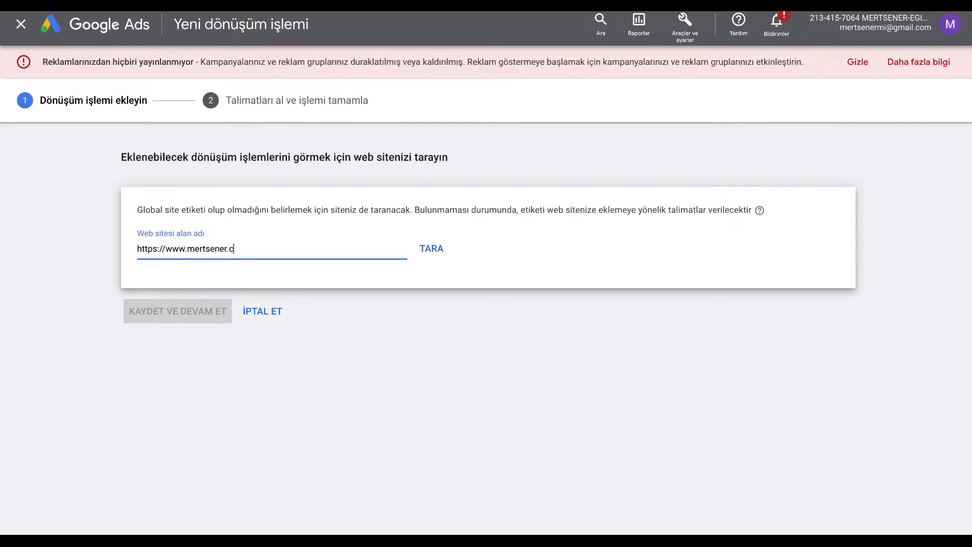
pyautogui.click(432, 251)
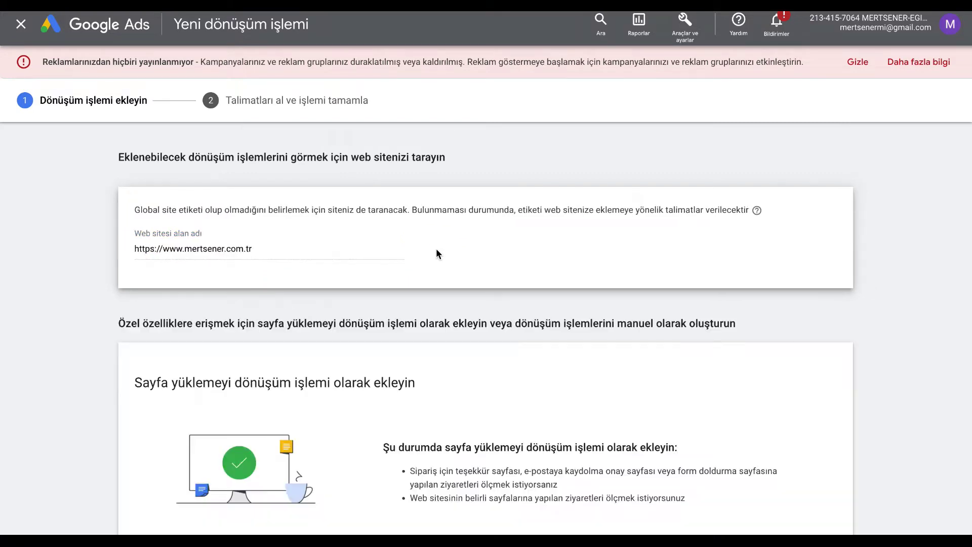
# Add a manual conversion action using code and set its goal to "Potansiyel müşteri formu gönderin"
pyautogui.scroll(-3, 437, 251)
pyautogui.scroll(-6, 438, 256)
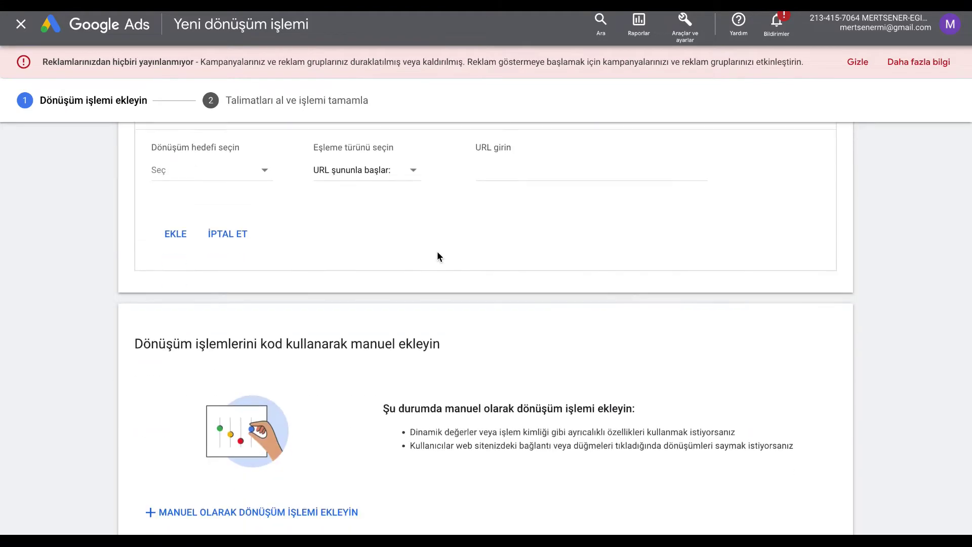
pyautogui.click(267, 494)
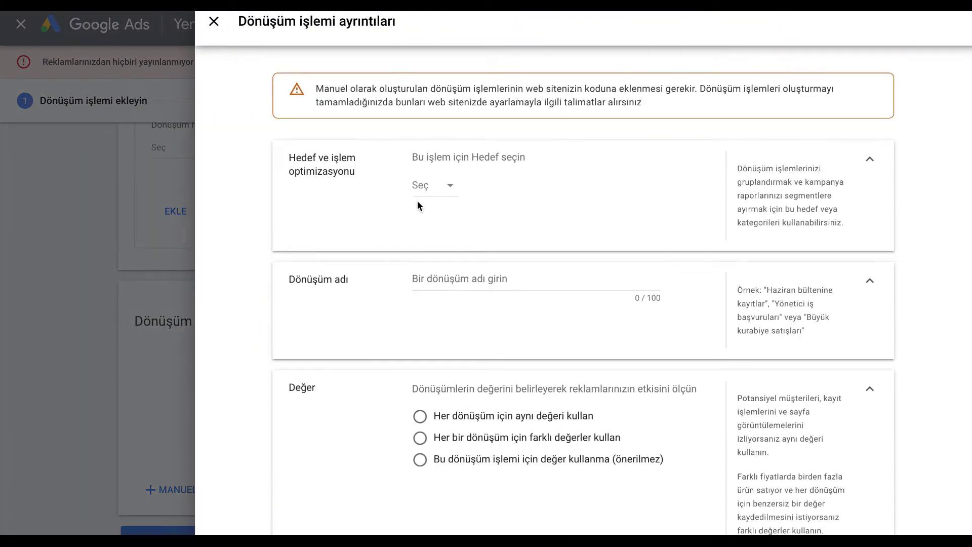
pyautogui.click(434, 188)
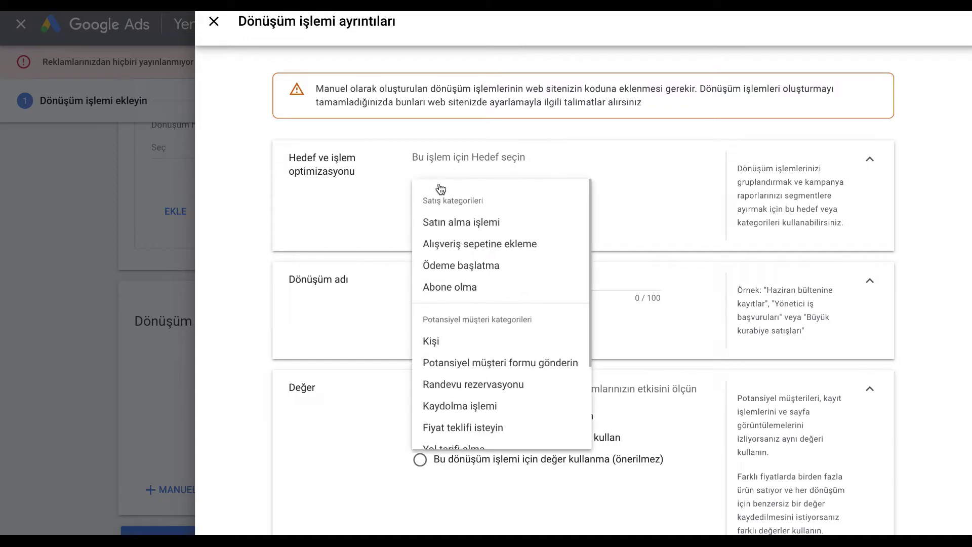
pyautogui.scroll(-3, 470, 289)
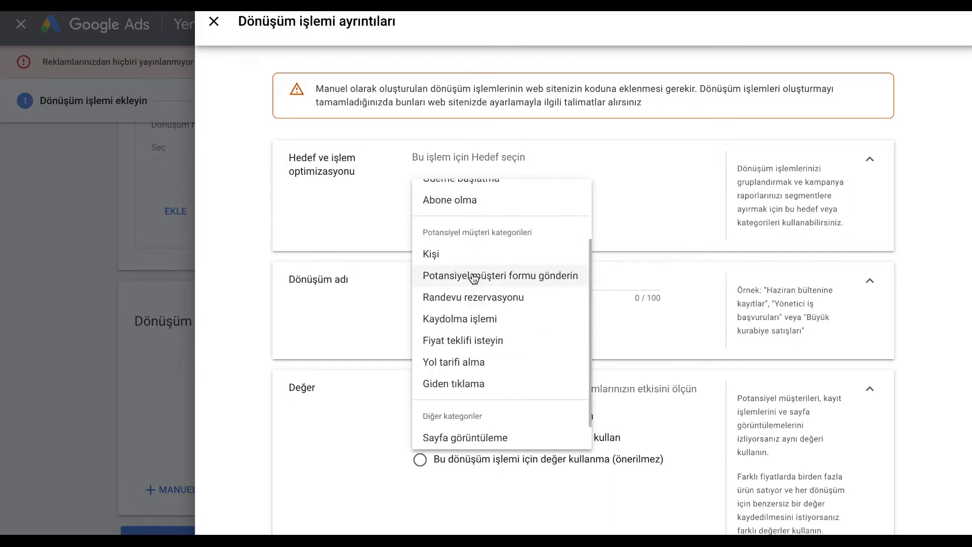
pyautogui.click(469, 275)
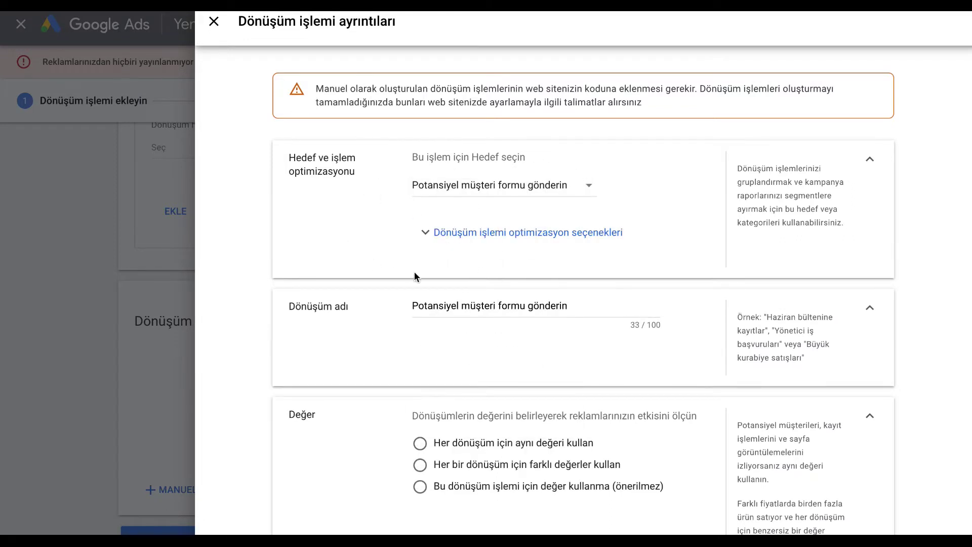
# Name the conversion FORM, choose not to use a value for it, and finish the conversion action details
pyautogui.click(429, 305)
pyautogui.tripleClick(430, 305)
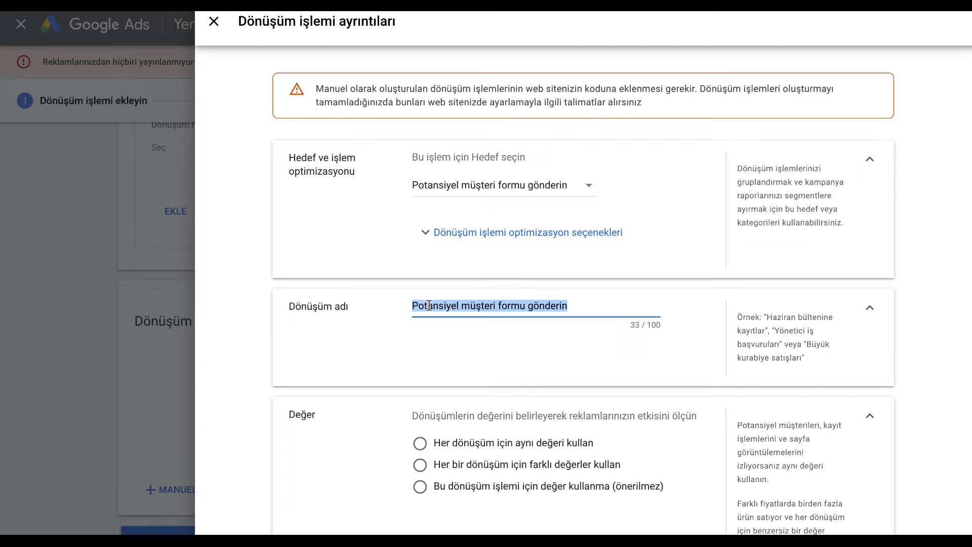
pyautogui.write('FORM')
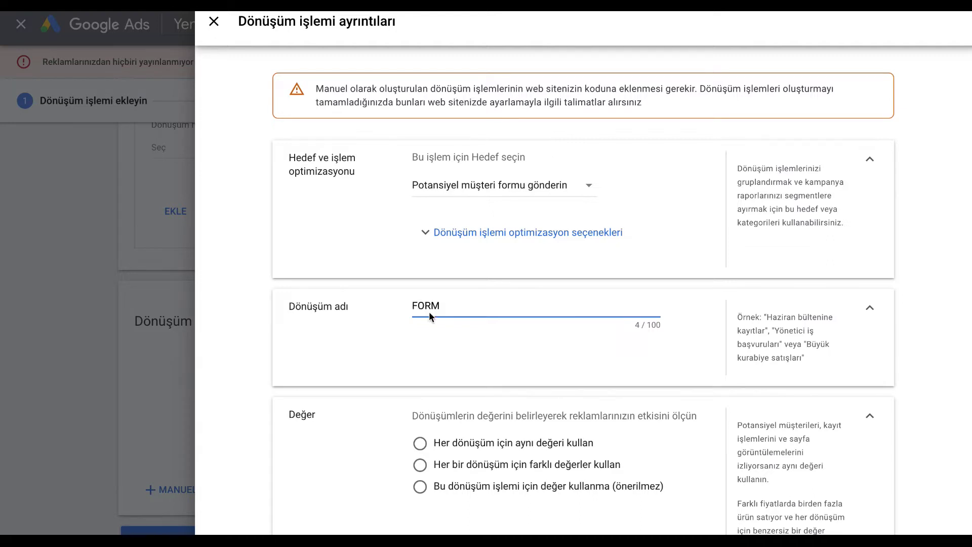
pyautogui.scroll(-3, 431, 313)
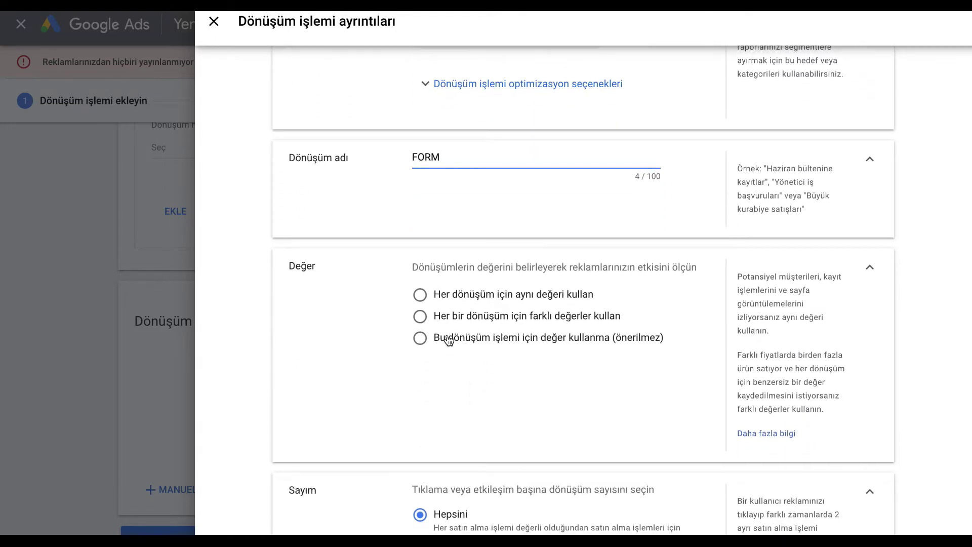
pyautogui.click(452, 338)
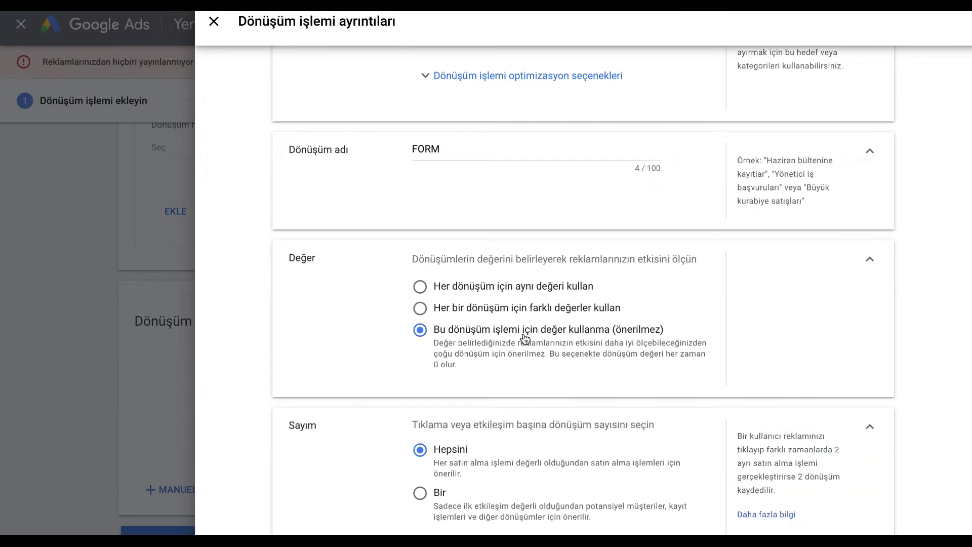
pyautogui.scroll(-3, 525, 338)
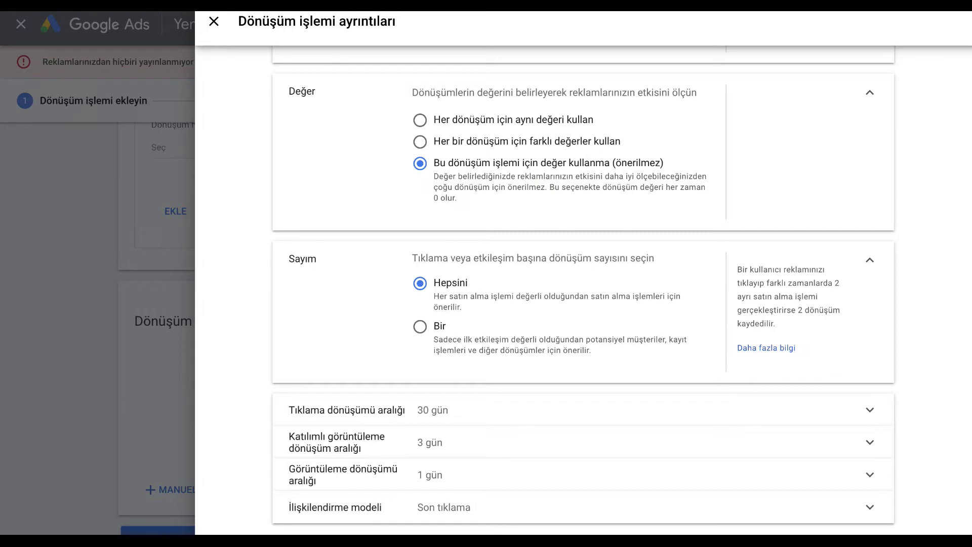
pyautogui.press('Escape')
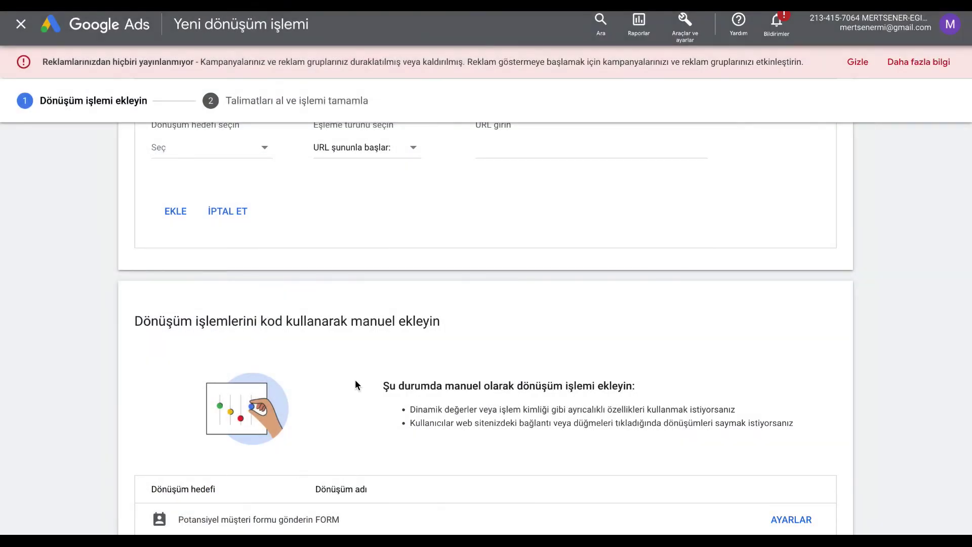
# Save the FORM conversion action and complete the tag instructions stage
pyautogui.scroll(-1, 356, 381)
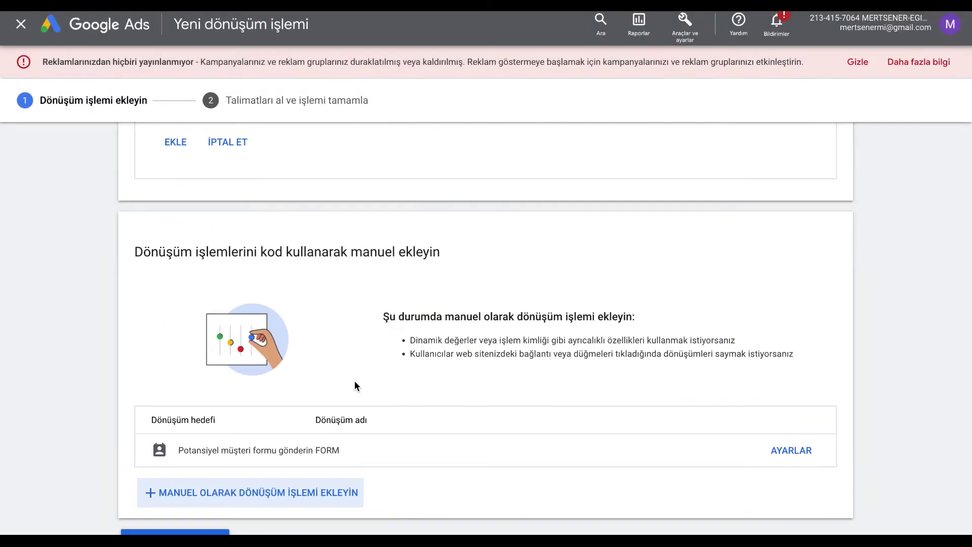
pyautogui.click(212, 532)
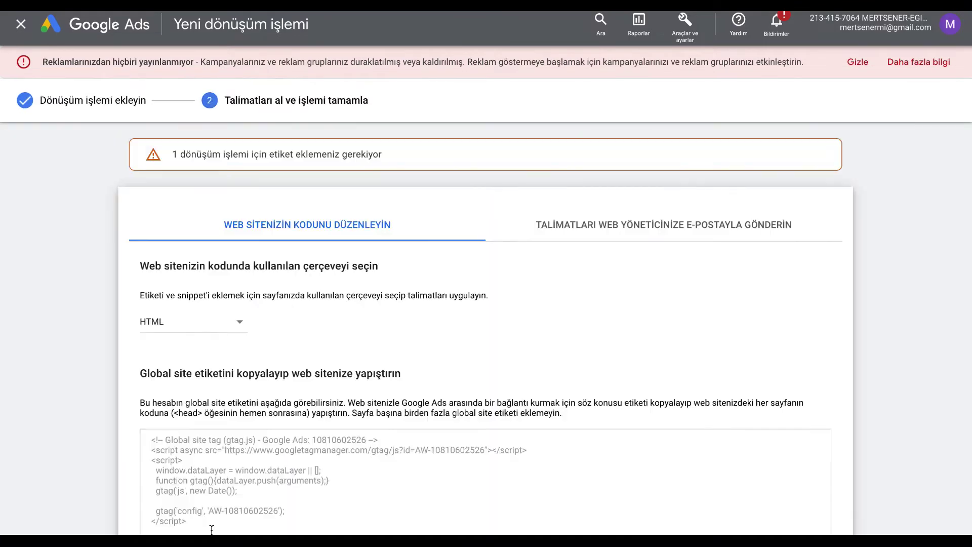
pyautogui.scroll(-5, 278, 437)
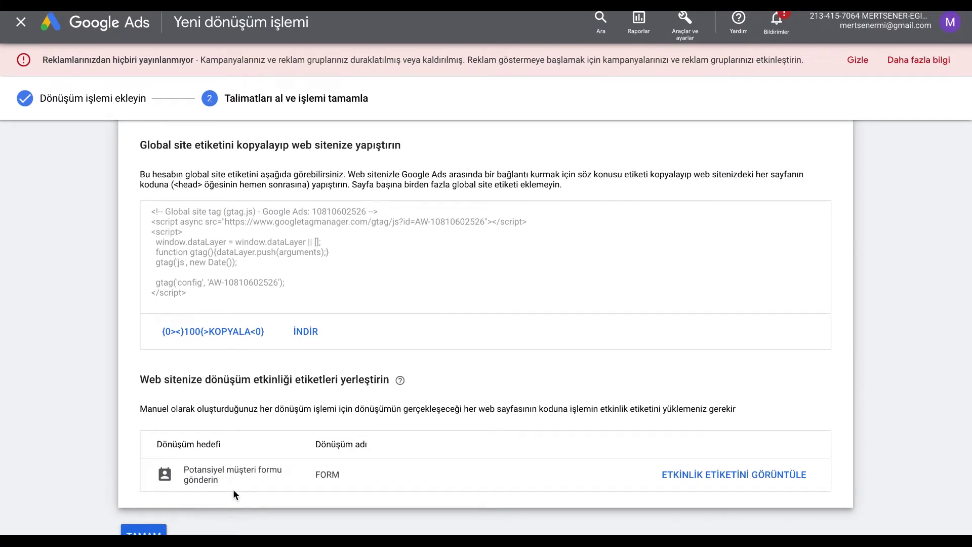
pyautogui.click(153, 532)
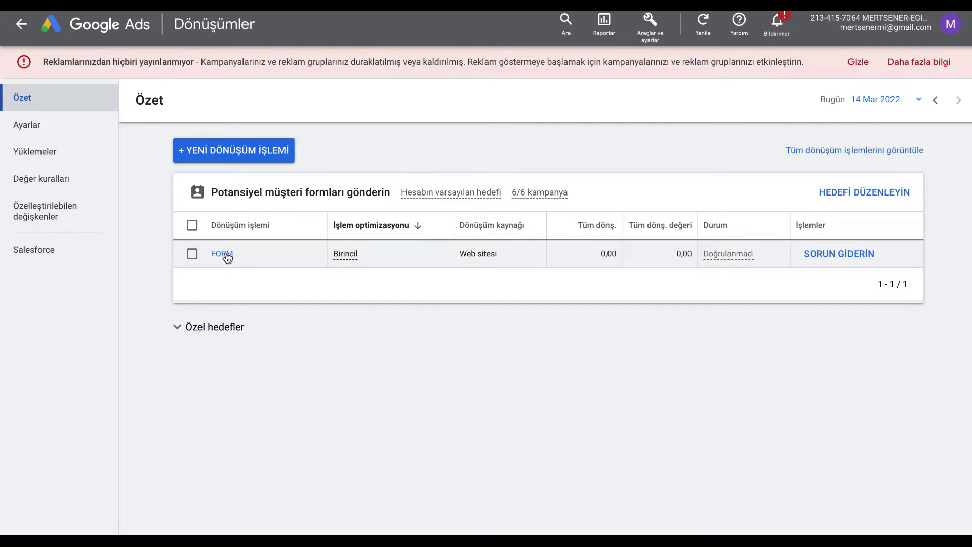
# Open the FORM conversion action's tag setup and choose installation with Google Tag Manager
pyautogui.click(227, 256)
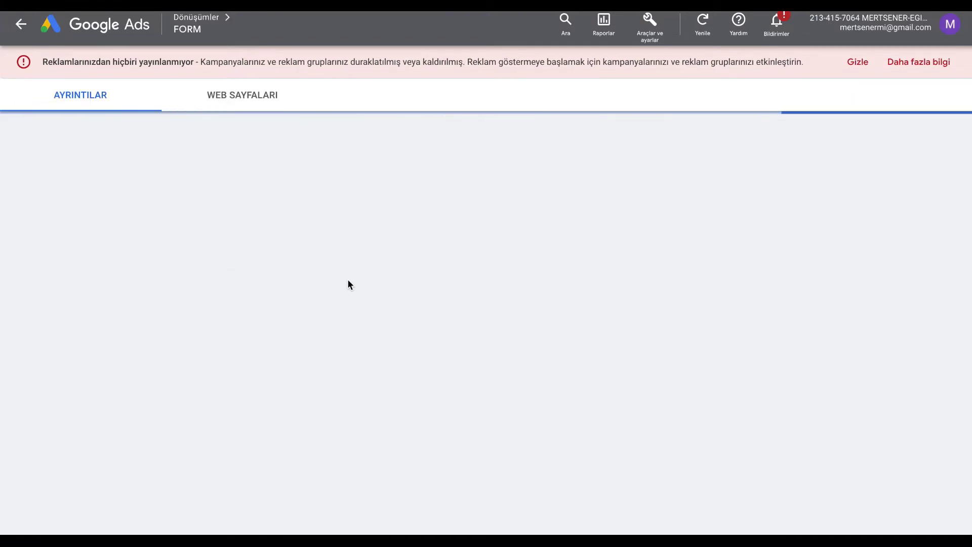
pyautogui.scroll(-1, 448, 278)
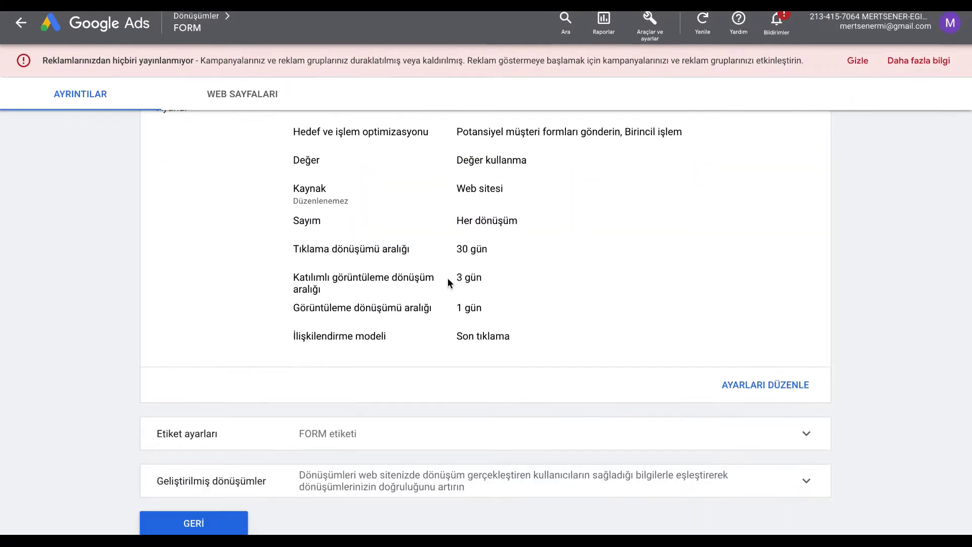
pyautogui.click(482, 435)
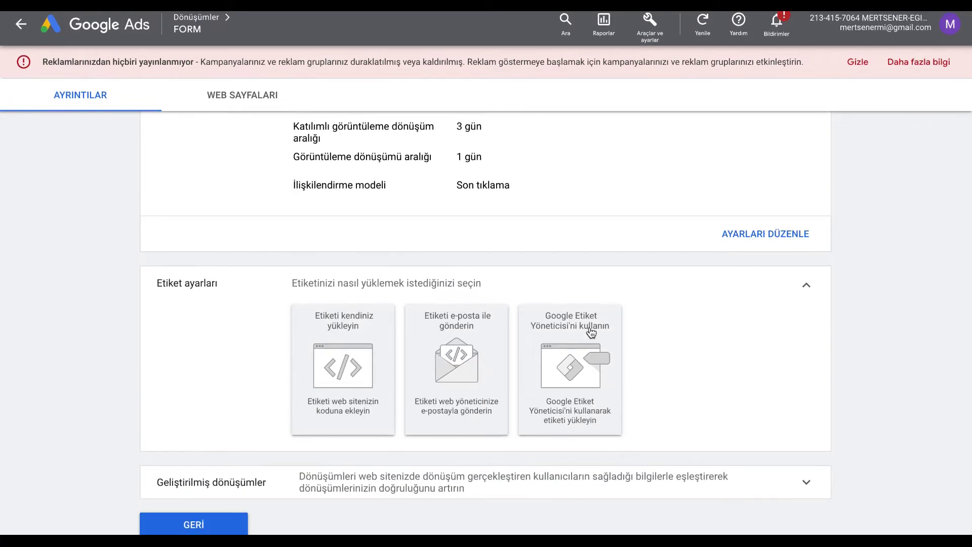
pyautogui.click(570, 365)
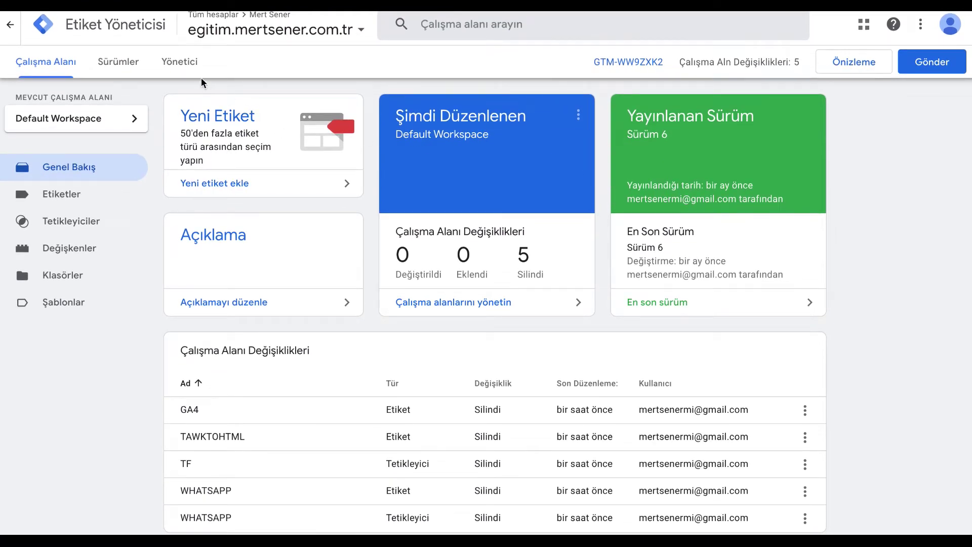
# In Google Tag Manager, view the container's head and body installation code, and return to the workspace
pyautogui.click(188, 63)
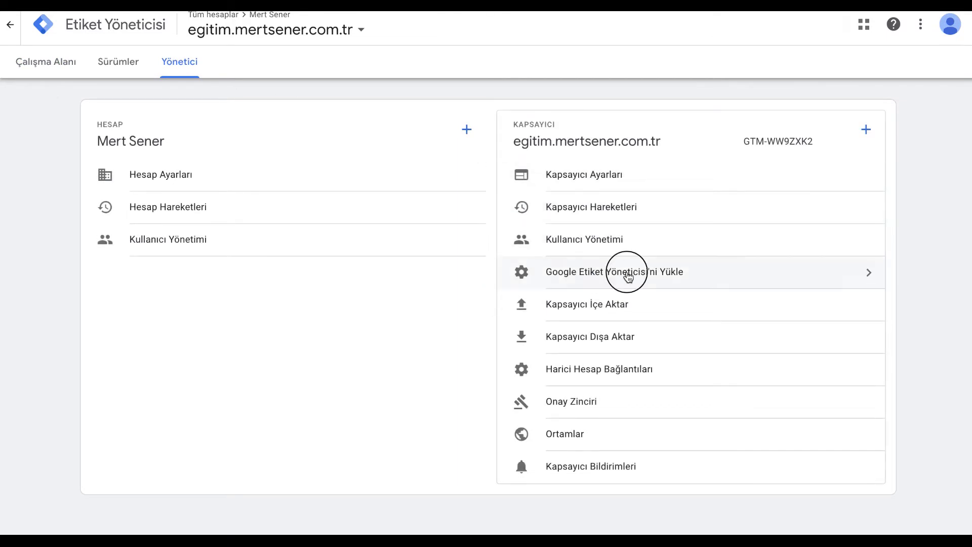
pyautogui.click(628, 276)
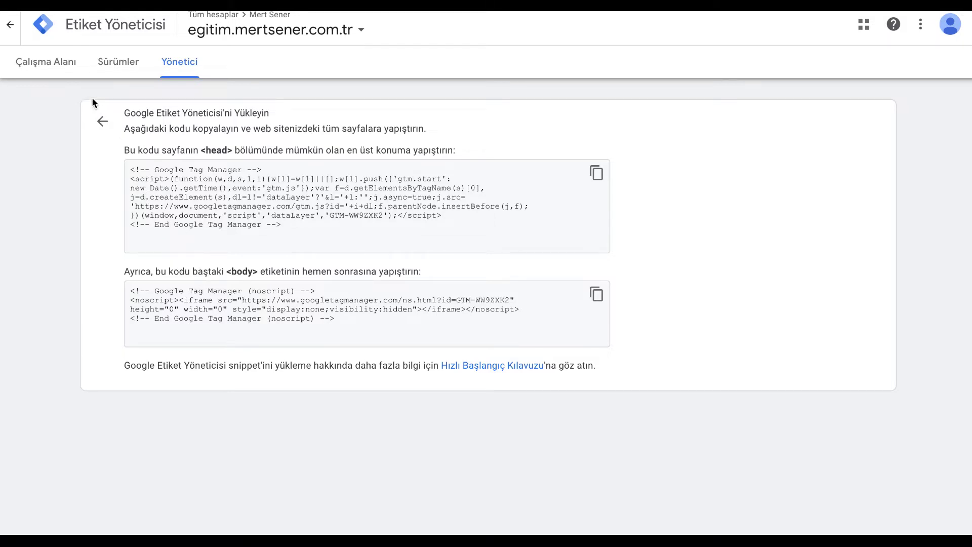
pyautogui.click(70, 66)
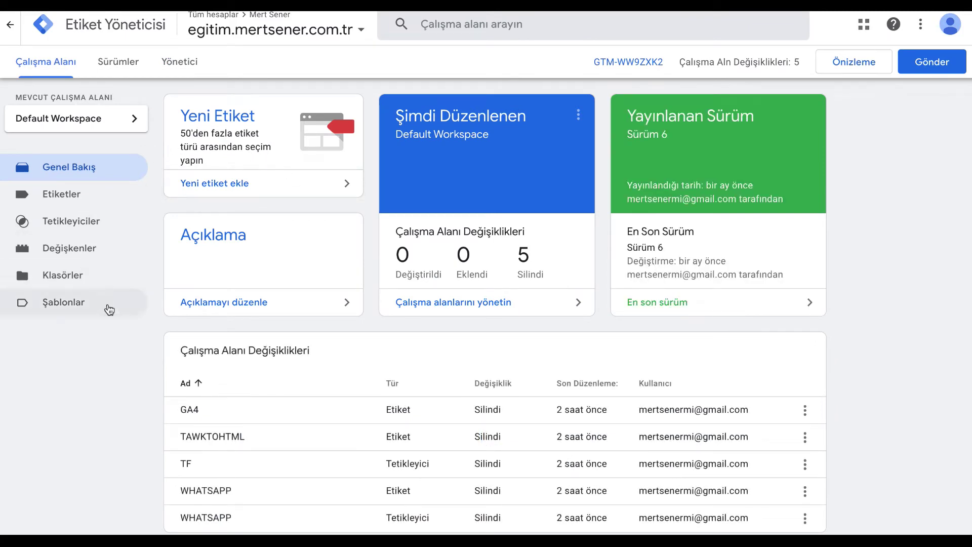
# Review which click and form variables are enabled in the built-in variable configuration, and close it
pyautogui.click(76, 249)
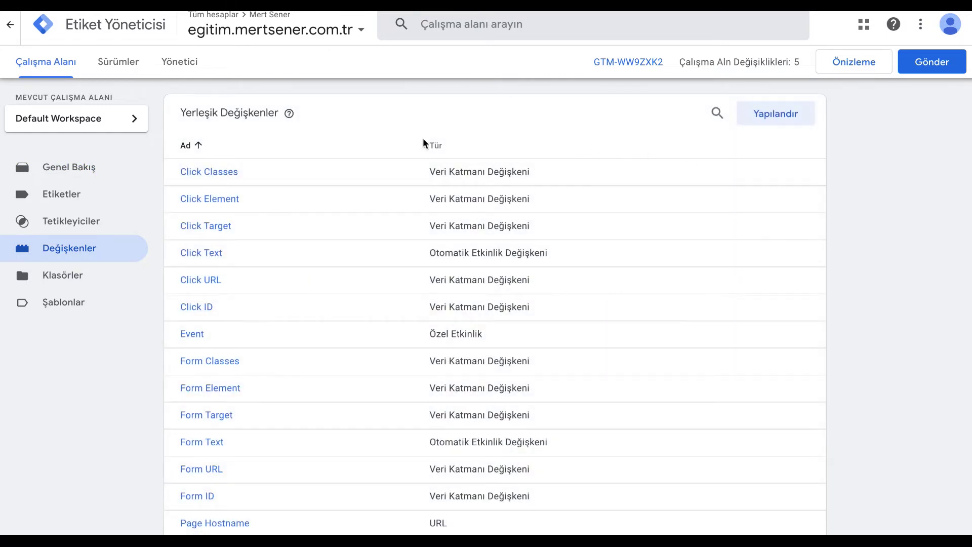
pyautogui.click(775, 115)
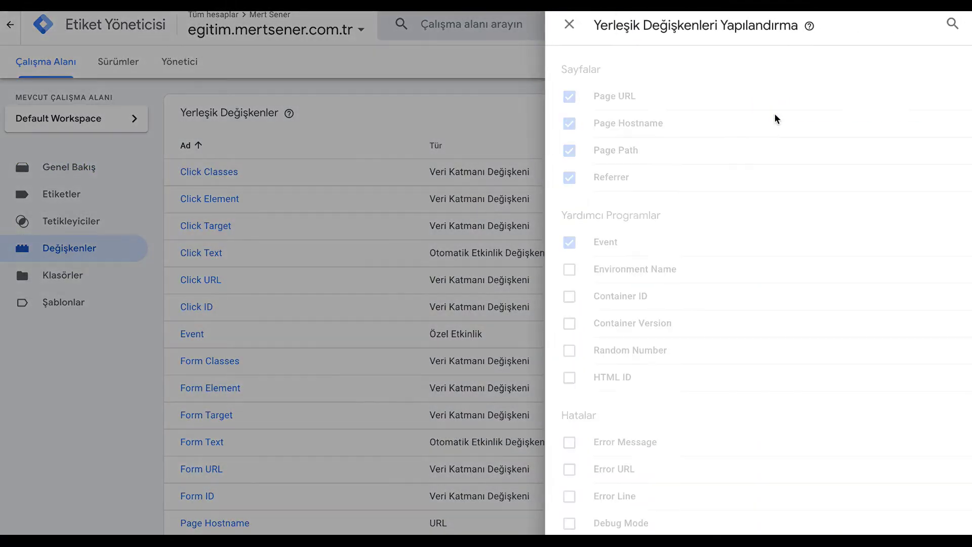
pyautogui.scroll(-9, 686, 223)
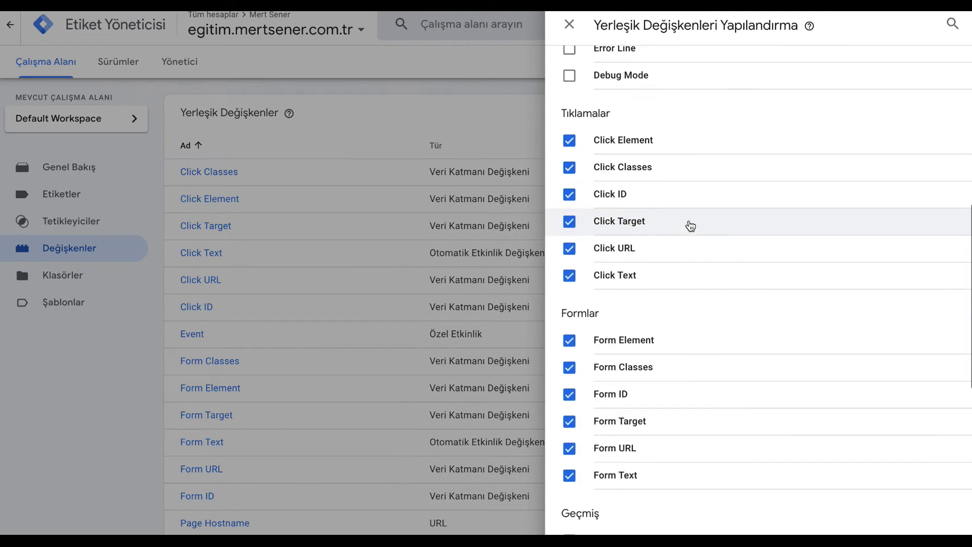
pyautogui.scroll(-2, 690, 225)
pyautogui.click(570, 362)
pyautogui.click(570, 364)
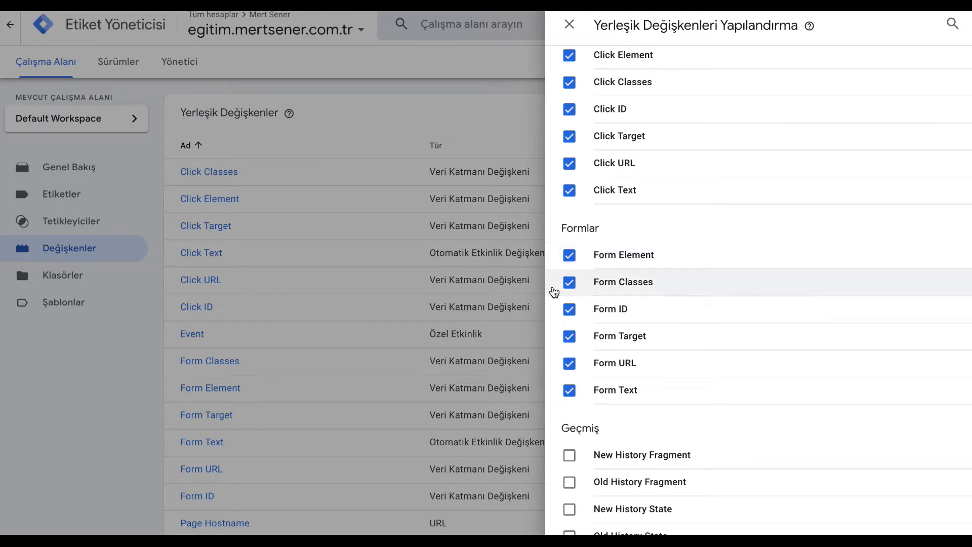
pyautogui.click(569, 24)
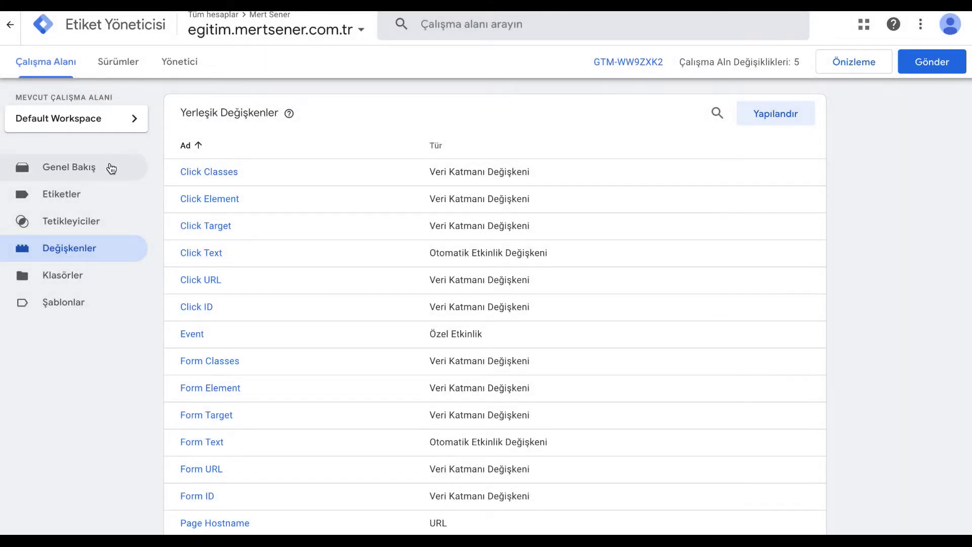
# Create a new tag named FORM in Tag Manager with the tag type Google Ads Dönüşüm İzleme
pyautogui.click(101, 193)
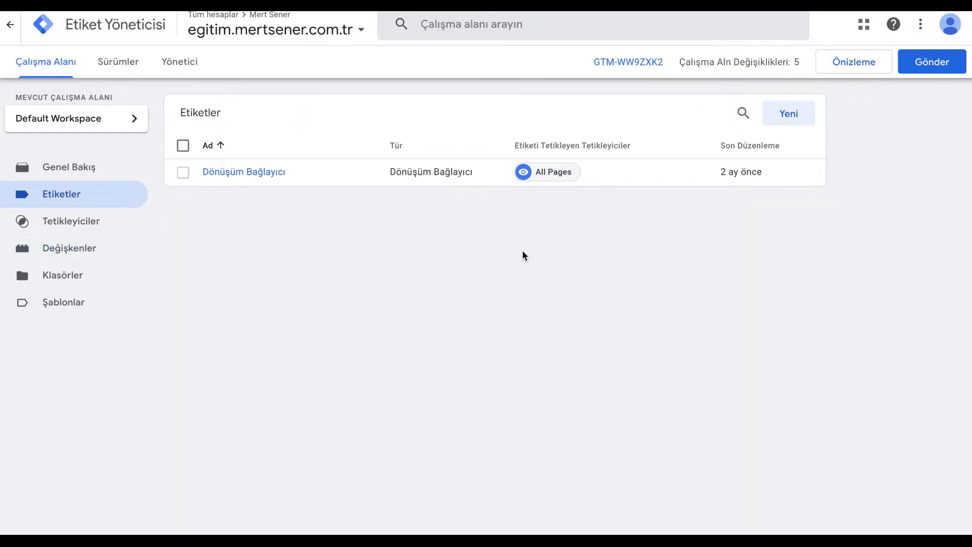
pyautogui.click(787, 120)
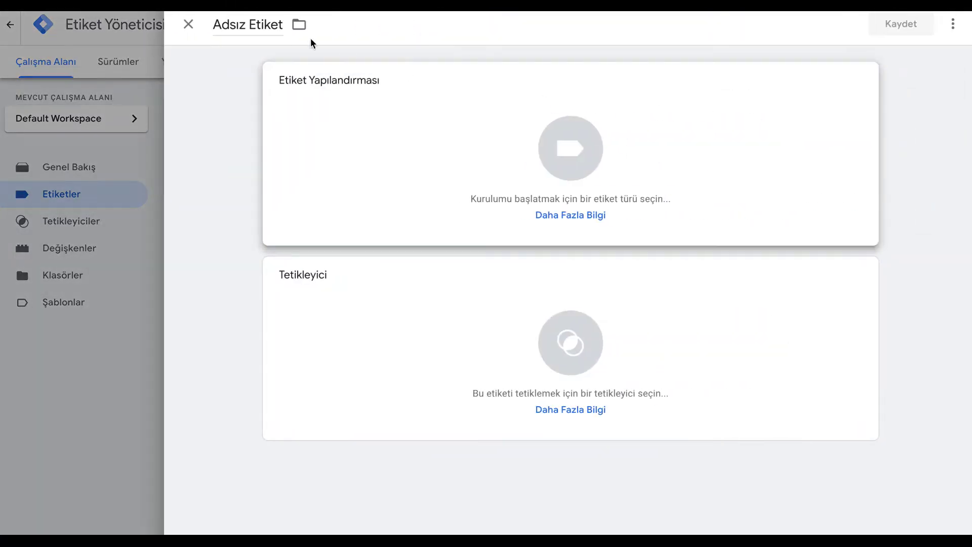
pyautogui.click(273, 24)
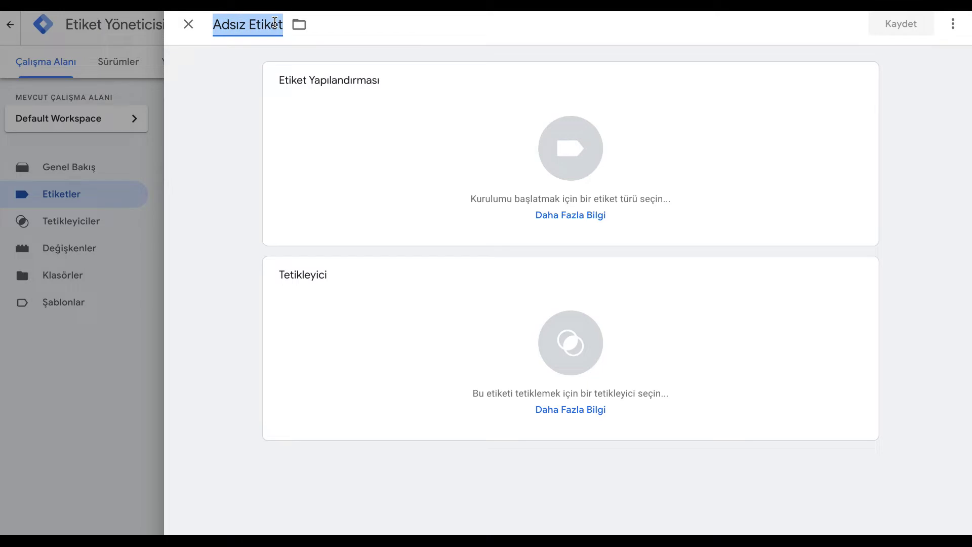
pyautogui.write('FORM')
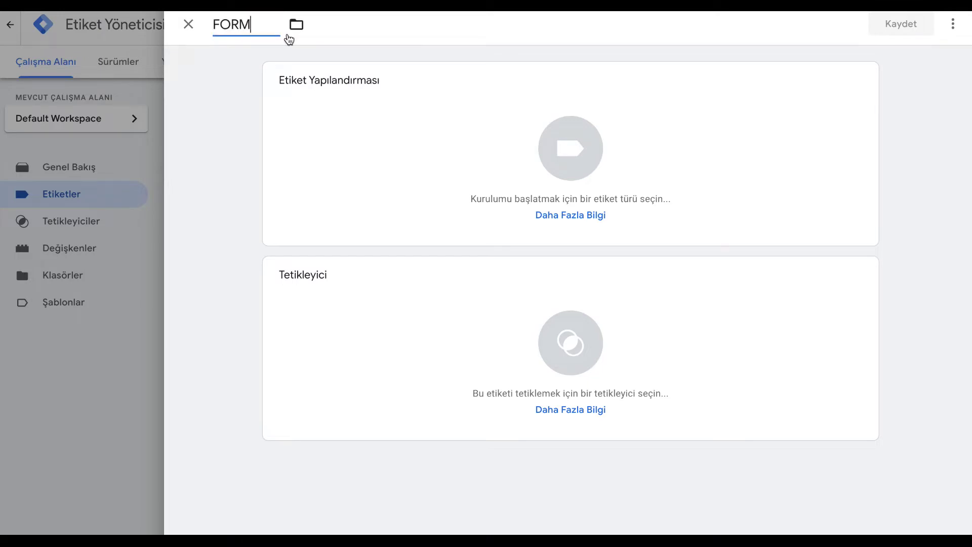
pyautogui.click(409, 139)
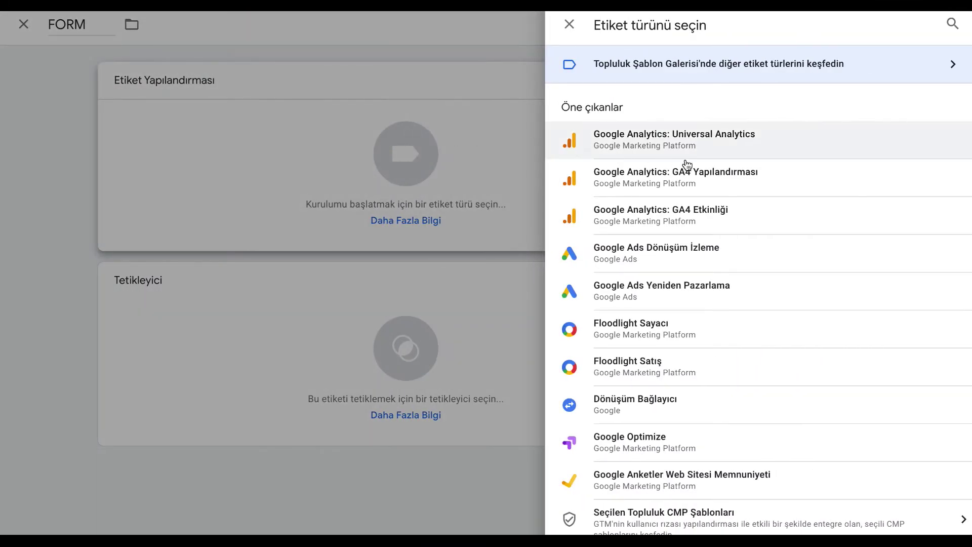
pyautogui.click(666, 252)
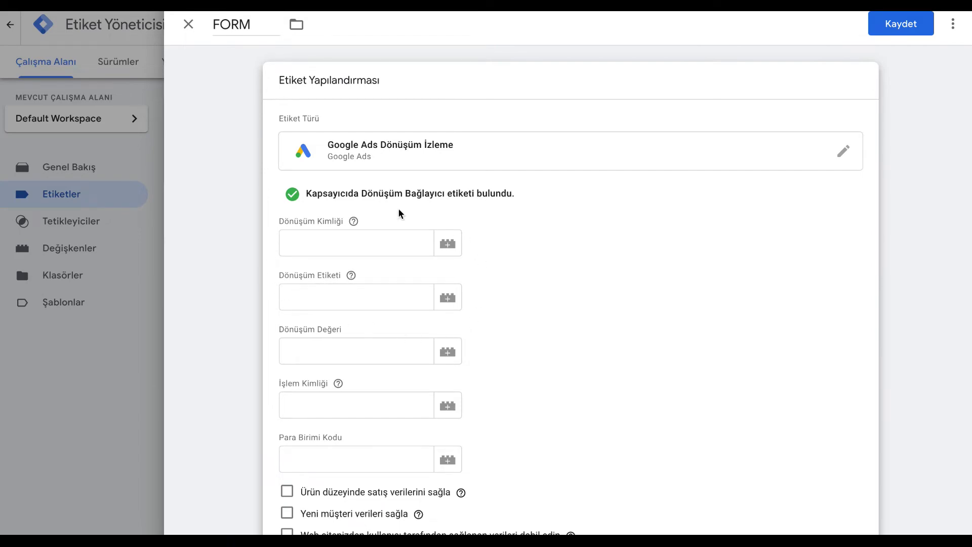
# Copy the FORM conversion's Dönüşüm kimliği from Google Ads into the matching field of the Tag Manager tag
pyautogui.hotkey('alt', 'Tab')
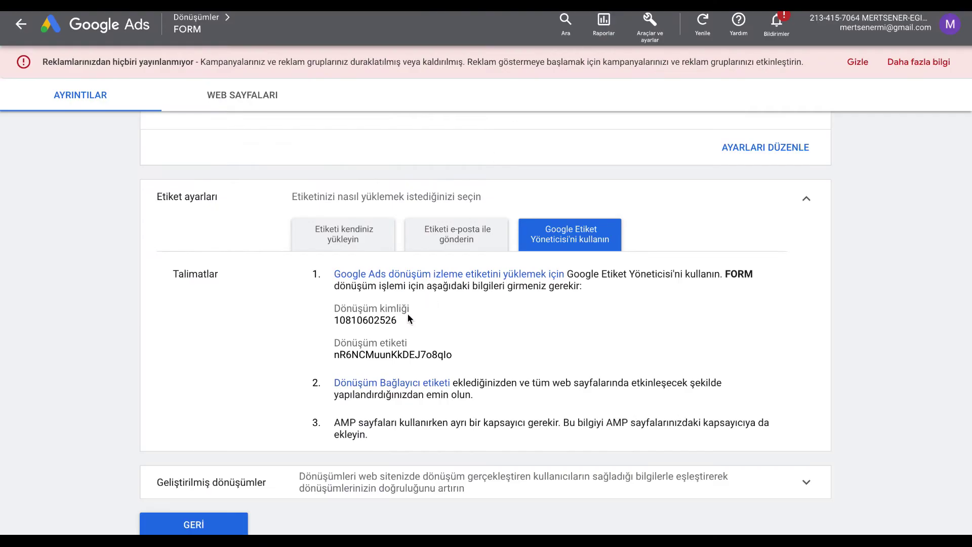
pyautogui.moveTo(398, 320); pyautogui.dragTo(333, 325)
pyautogui.hotkey('ctrl', 'c')
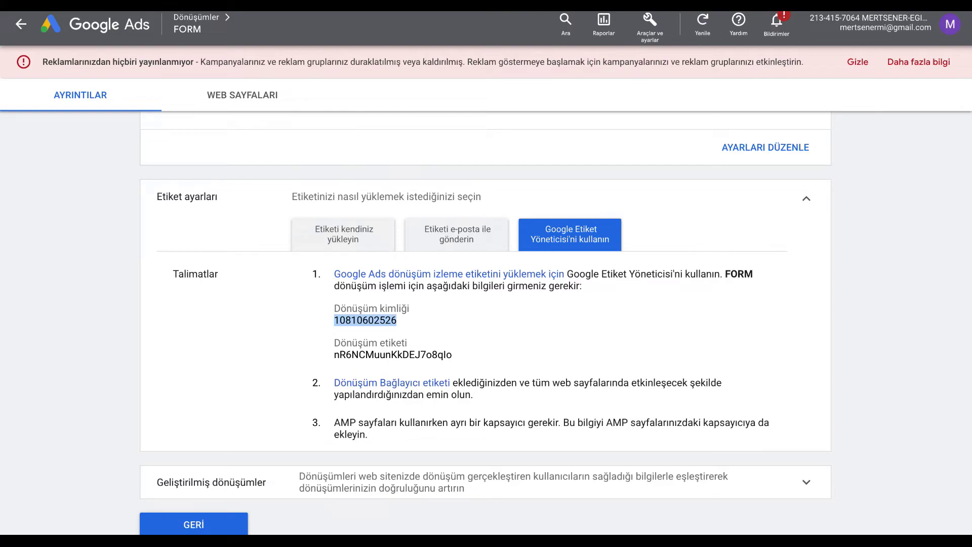
pyautogui.hotkey('alt', 'Tab')
pyautogui.click(372, 246)
pyautogui.hotkey('ctrl', 'v')
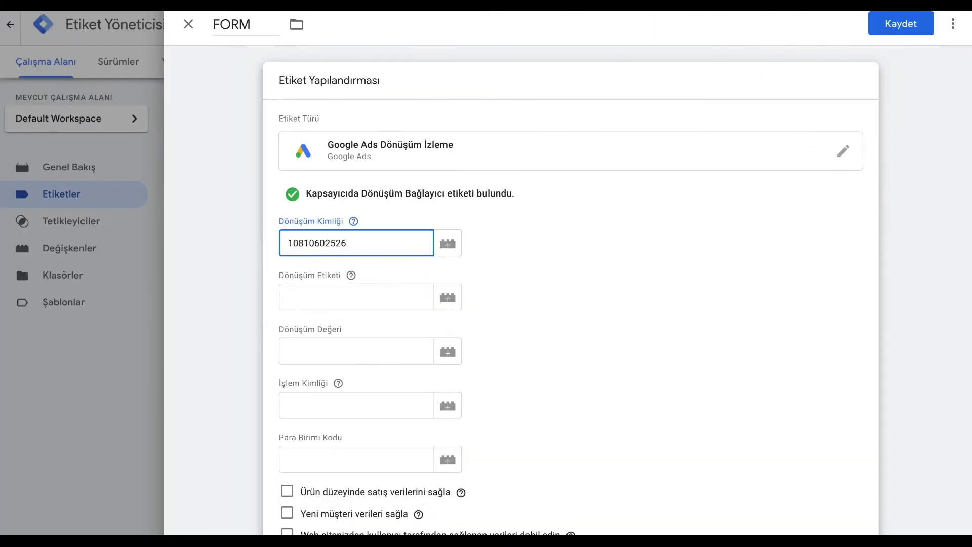
# Copy the conversion's Dönüşüm etiketi from Google Ads into the tag's Dönüşüm Etiketi field in Tag Manager
pyautogui.hotkey('alt', 'Tab')
pyautogui.moveTo(453, 354); pyautogui.dragTo(332, 354)
pyautogui.hotkey('ctrl', 'c')
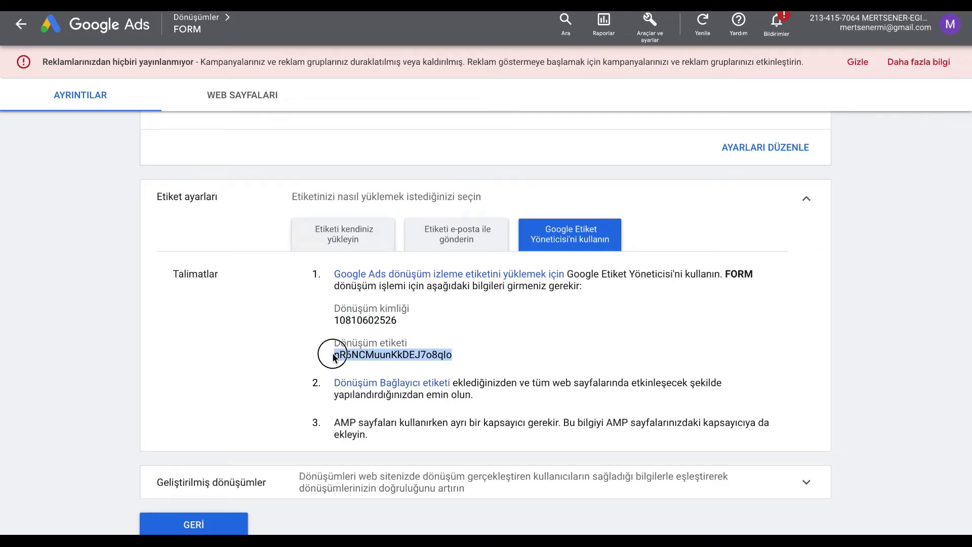
pyautogui.hotkey('alt', 'Tab')
pyautogui.click(377, 302)
pyautogui.hotkey('ctrl', 'v')
pyautogui.scroll(-2, 609, 300)
pyautogui.scroll(-3, 609, 302)
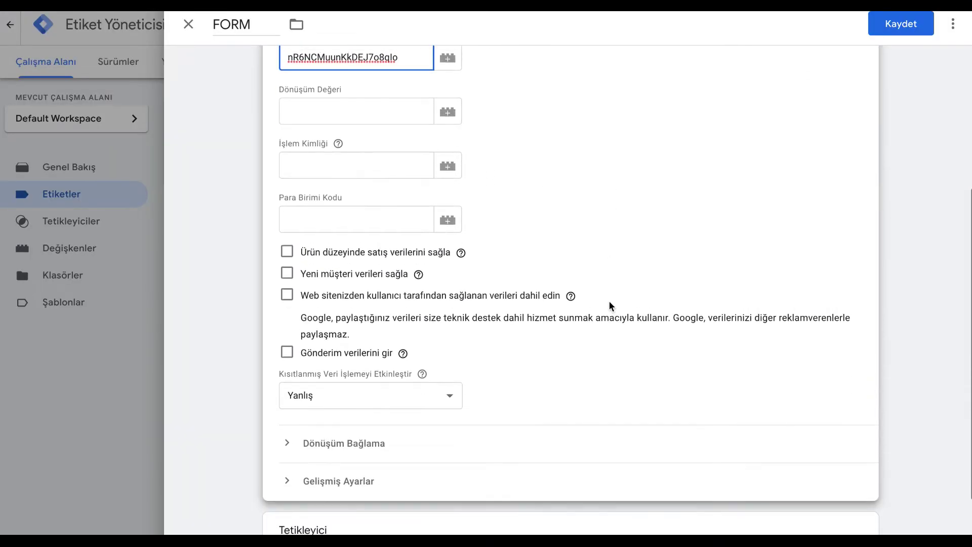
pyautogui.scroll(-3, 609, 301)
# In the website's page source, examine the form element's code and its id attribute
pyautogui.moveTo(423, 239)
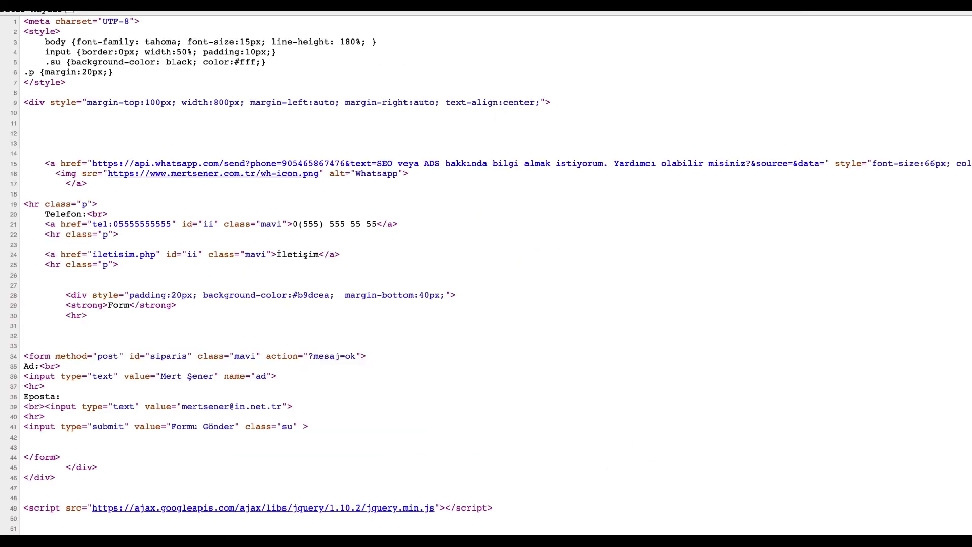
pyautogui.scroll(-3, 473, 290)
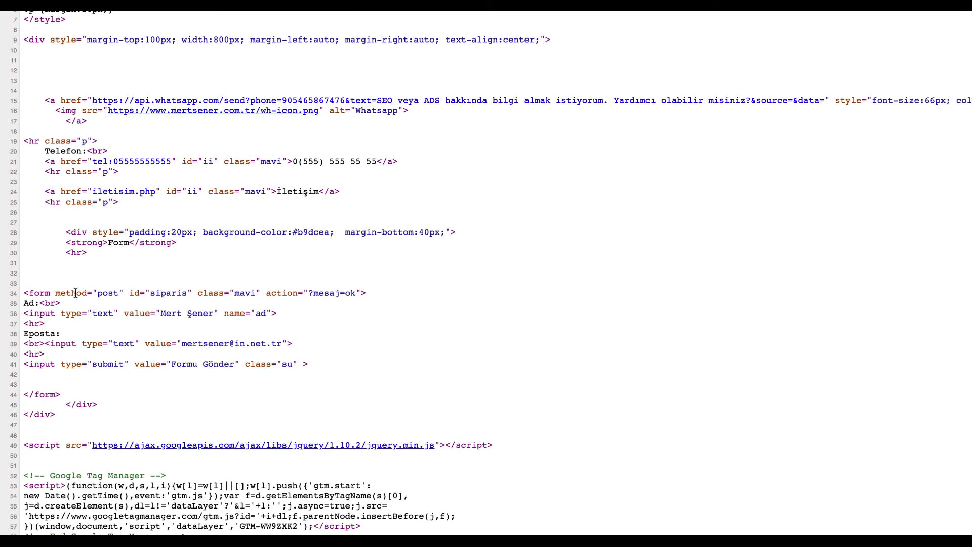
pyautogui.moveTo(25, 294); pyautogui.dragTo(234, 402)
pyautogui.scroll(1, 234, 403)
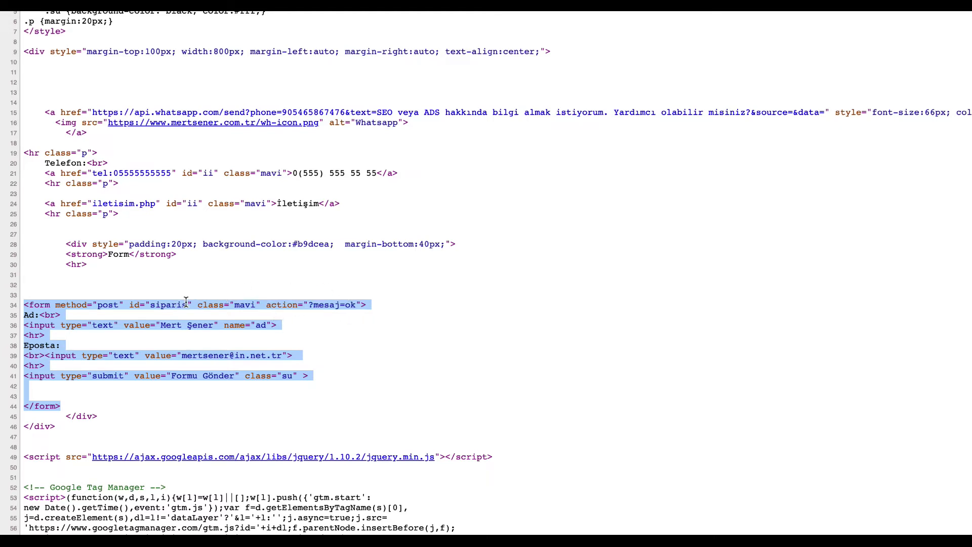
pyautogui.moveTo(187, 305); pyautogui.dragTo(151, 306)
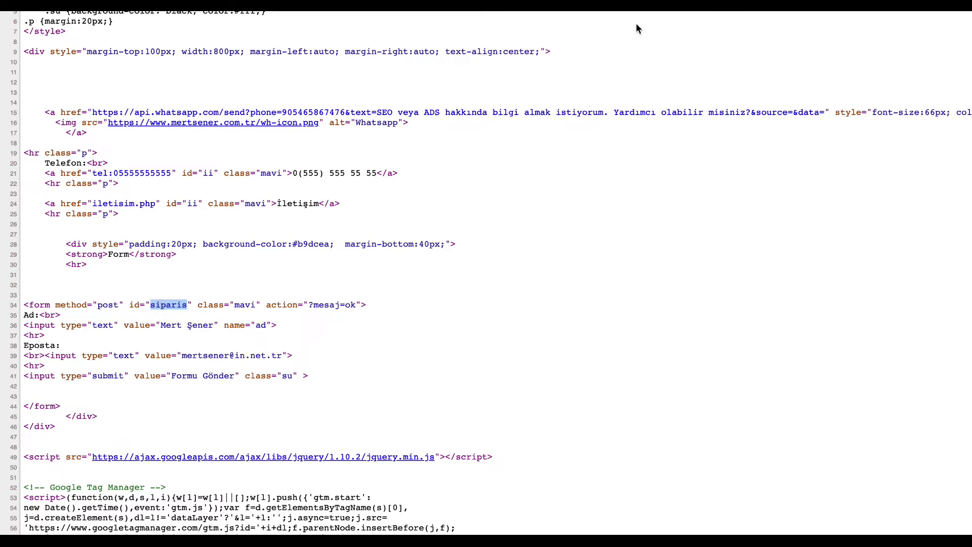
# Back in Tag Manager, create a new trigger for the tag named FORM, of type Form Gönderme
pyautogui.click(664, 15)
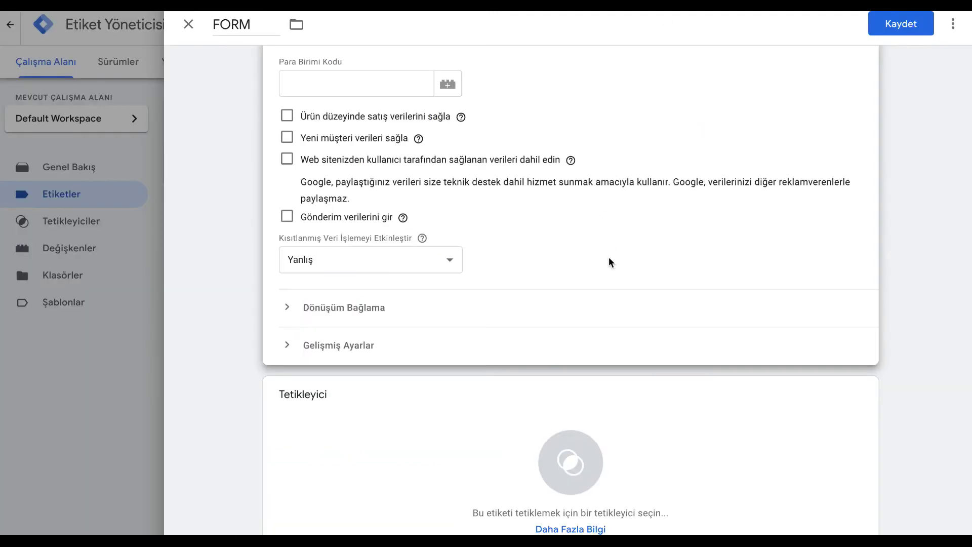
pyautogui.click(596, 407)
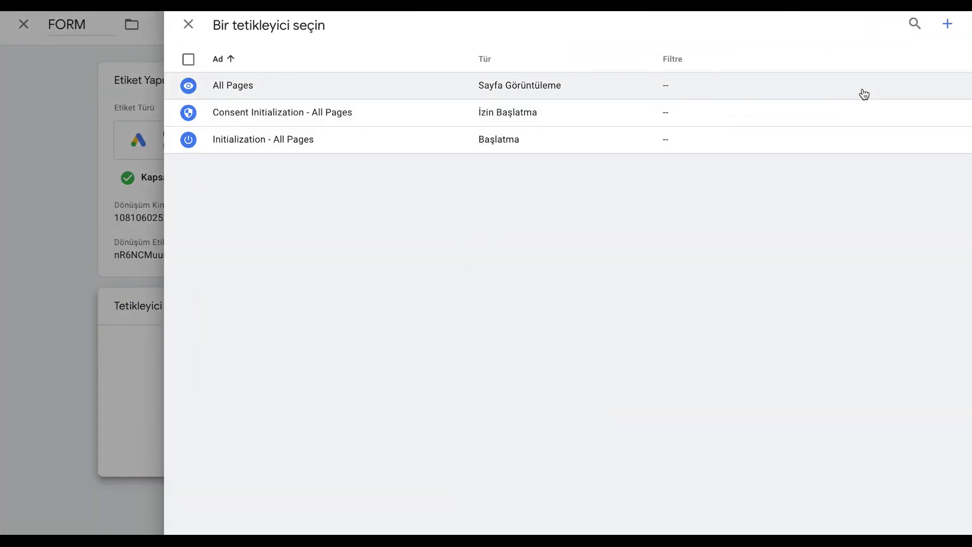
pyautogui.click(947, 24)
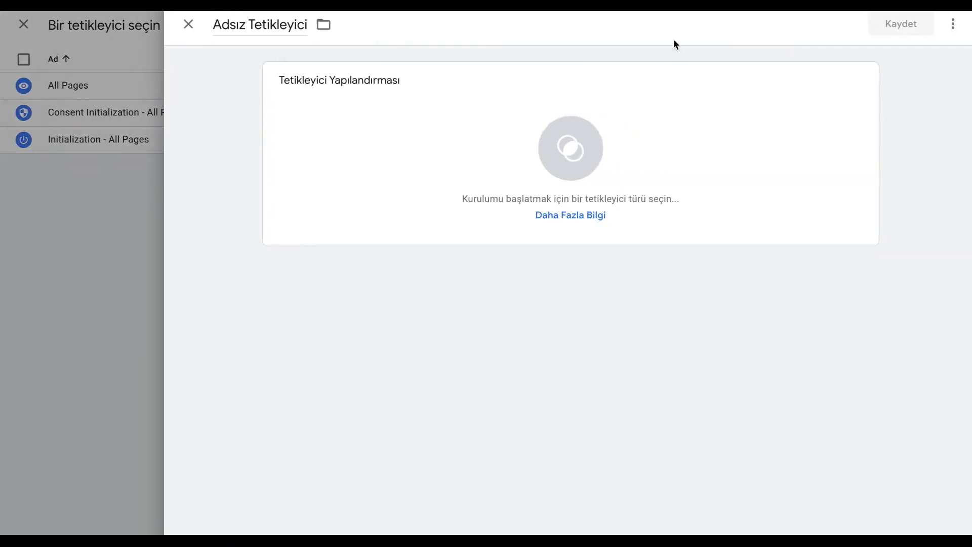
pyautogui.click(268, 26)
pyautogui.write('FORM')
pyautogui.click(354, 110)
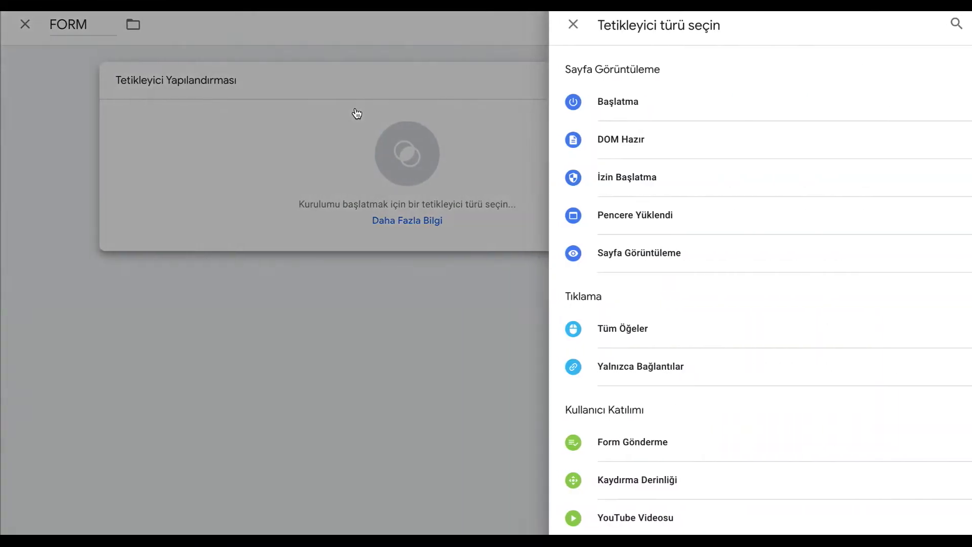
pyautogui.scroll(-2, 671, 233)
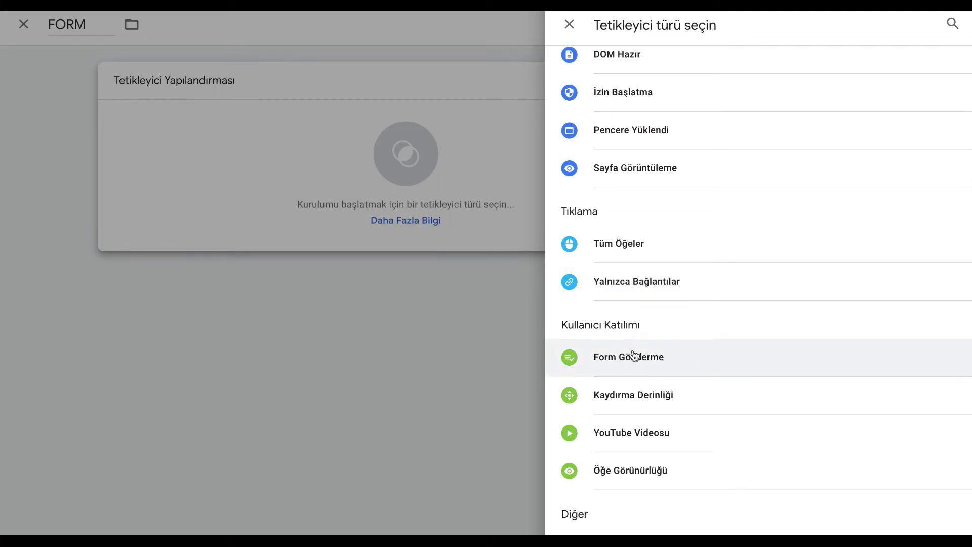
pyautogui.click(634, 355)
# Restrict the trigger to Bazı Formlar with the condition Click ID şunu içerir "siparis"
pyautogui.click(425, 267)
pyautogui.click(363, 317)
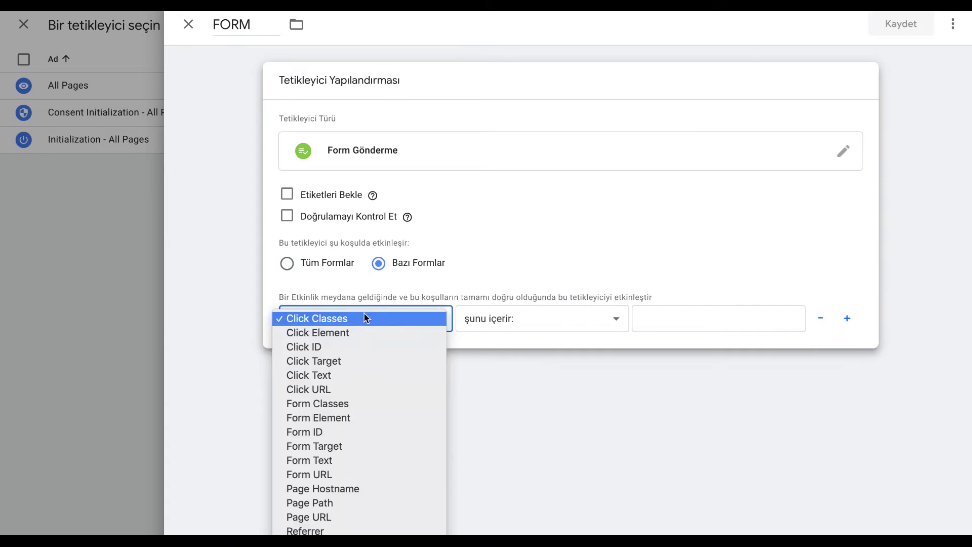
pyautogui.click(365, 346)
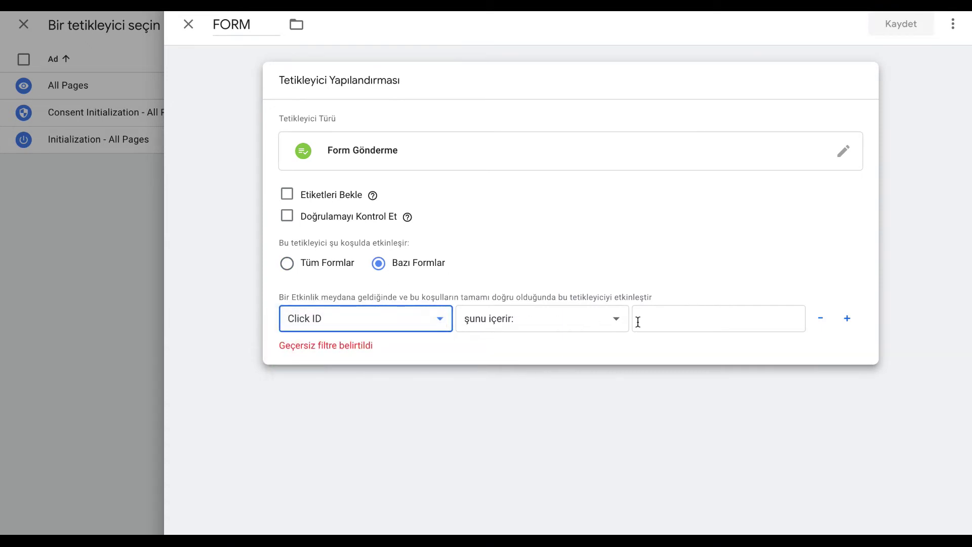
pyautogui.click(662, 320)
pyautogui.write('siparis')
pyautogui.hotkey('ctrl', 'a')
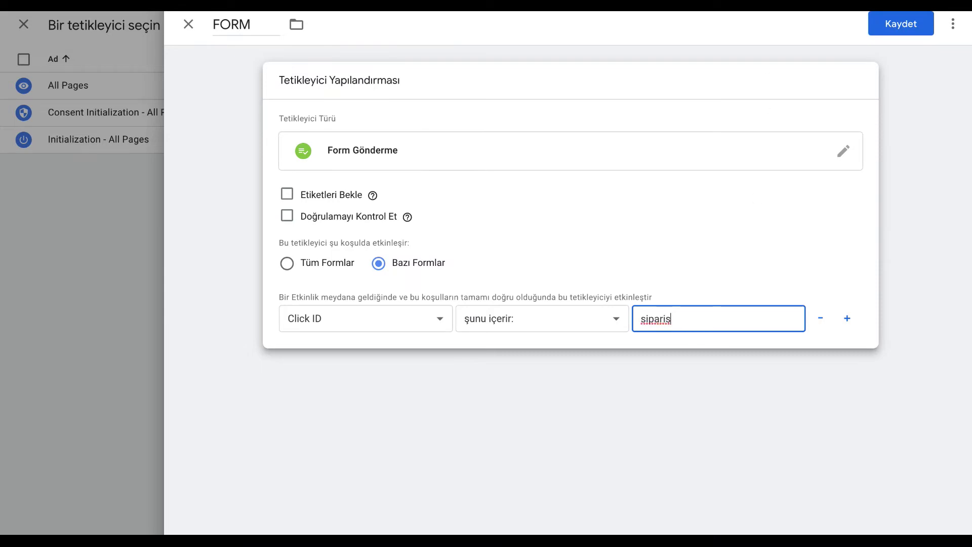
# Recheck the form's id attribute in the page source and return to the trigger configuration
pyautogui.click(760, 6)
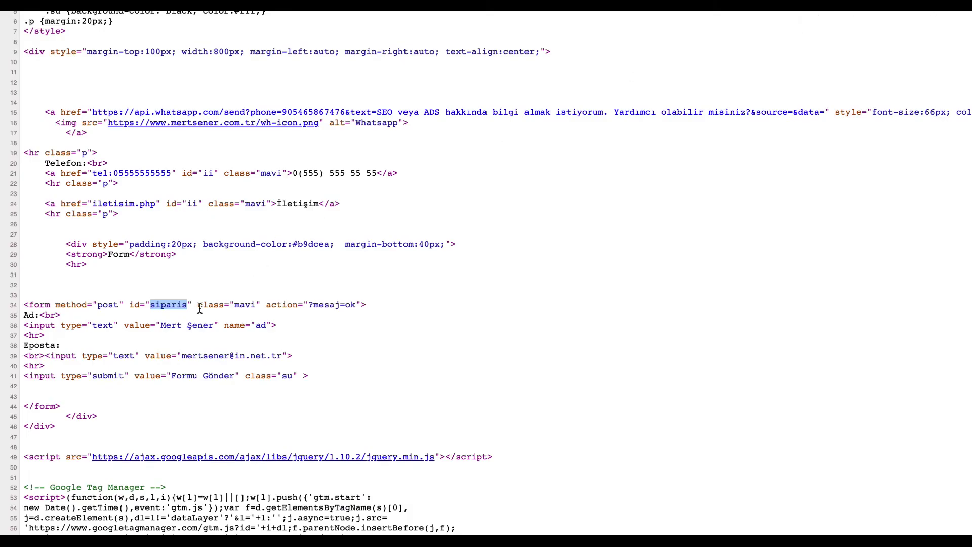
pyautogui.moveTo(193, 304); pyautogui.dragTo(129, 306)
pyautogui.hotkey('ctrl', 'shift', 'Tab')
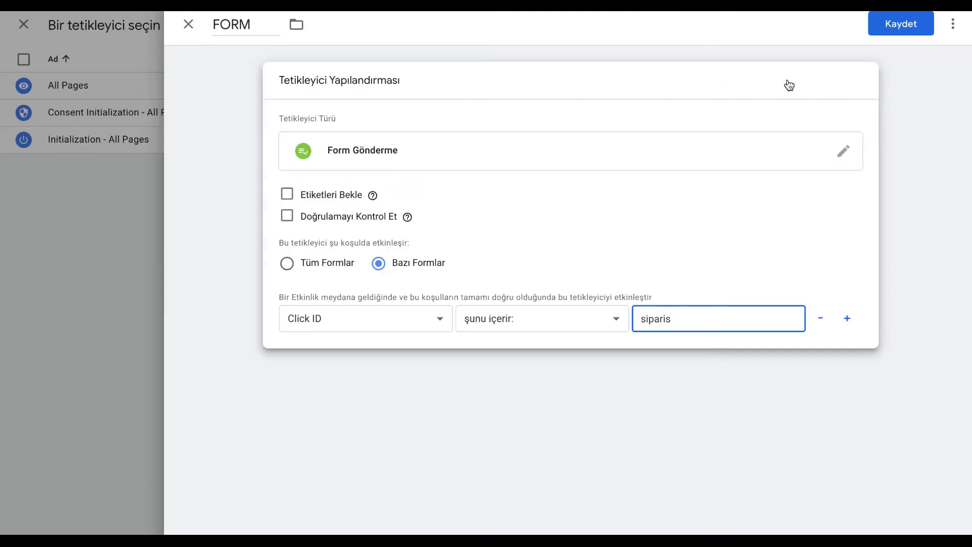
# Save the FORM trigger and the FORM tag that uses it
pyautogui.click(890, 27)
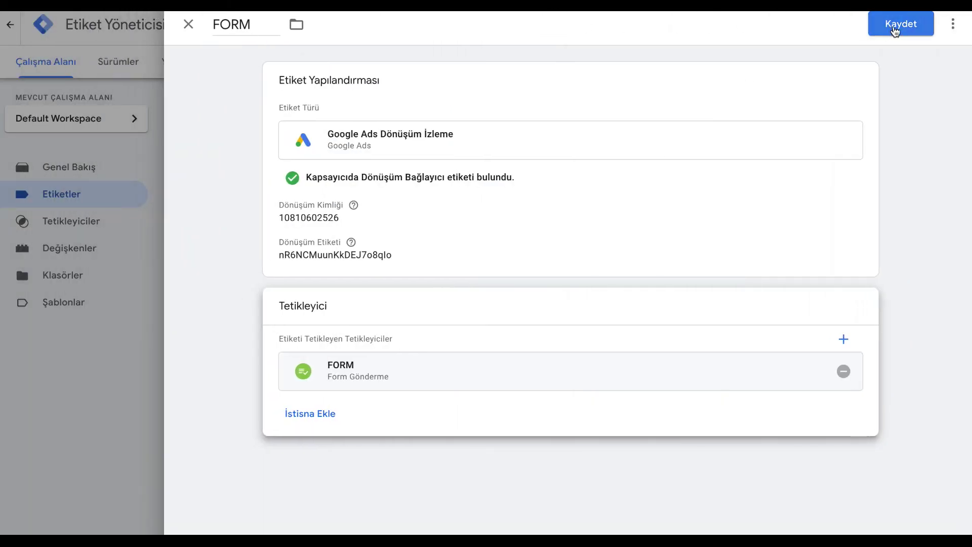
pyautogui.click(898, 26)
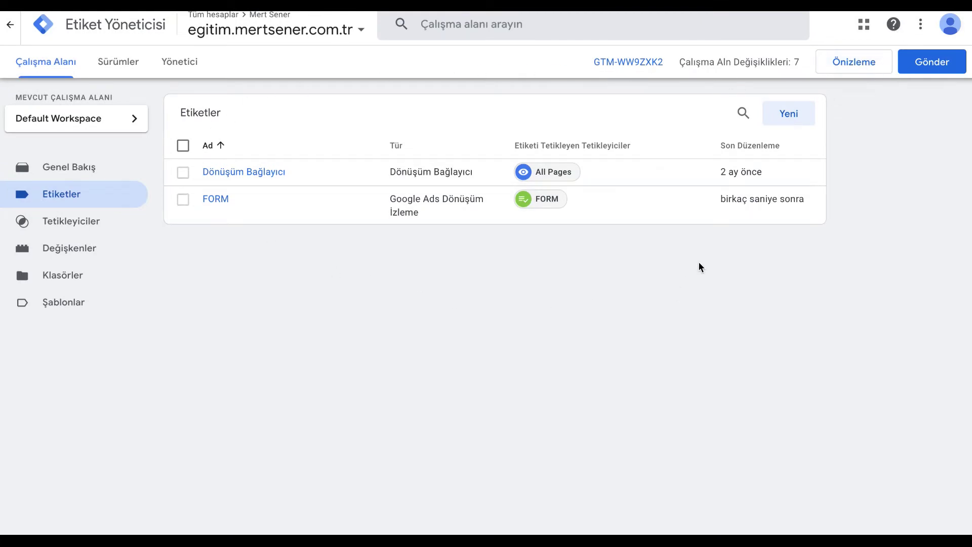
# Start the container's preview mode, connect Tag Assistant to the website, and open its debug summary of fired tags
pyautogui.click(852, 66)
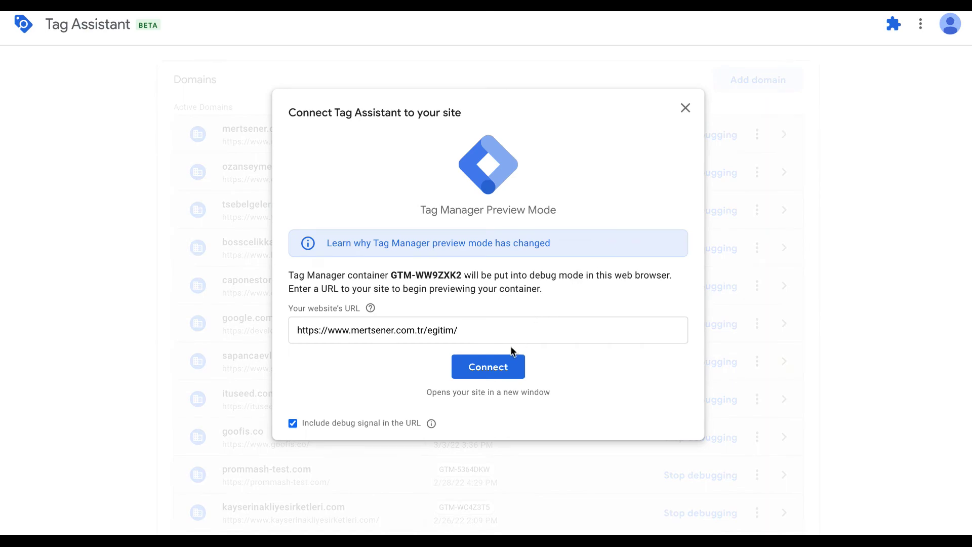
pyautogui.click(500, 365)
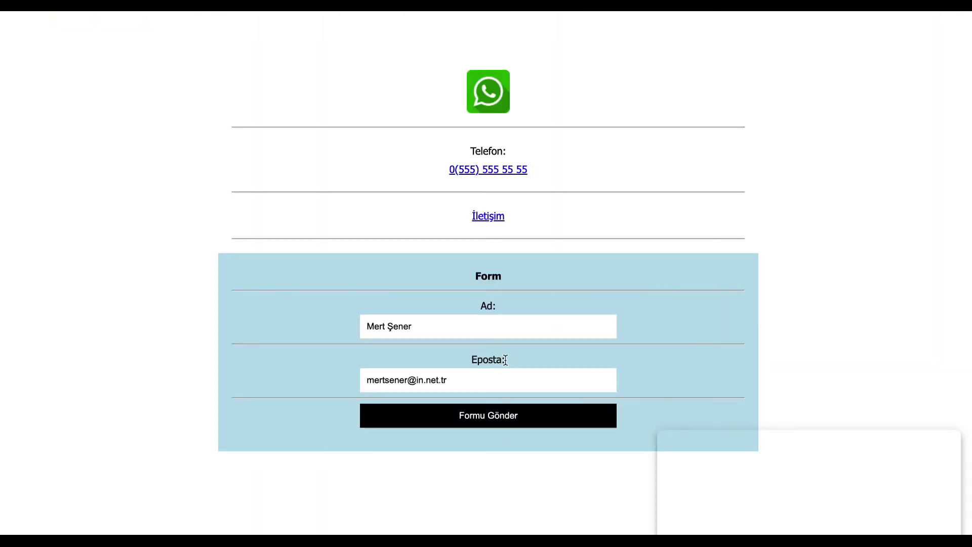
pyautogui.hotkey('alt', 'Tab')
pyautogui.click(506, 256)
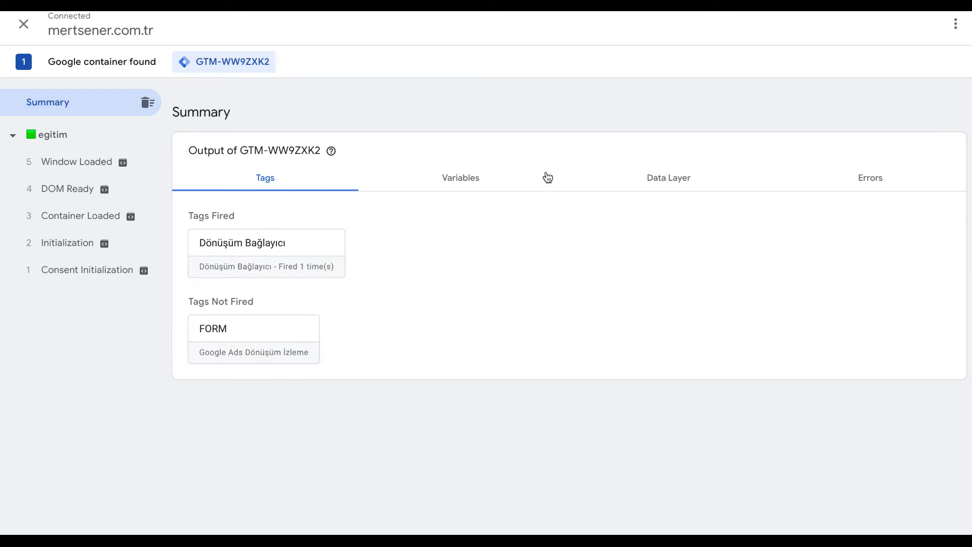
# Submit the prefilled form on the connected test page to test the FORM tag
pyautogui.hotkey('alt', 'Tab')
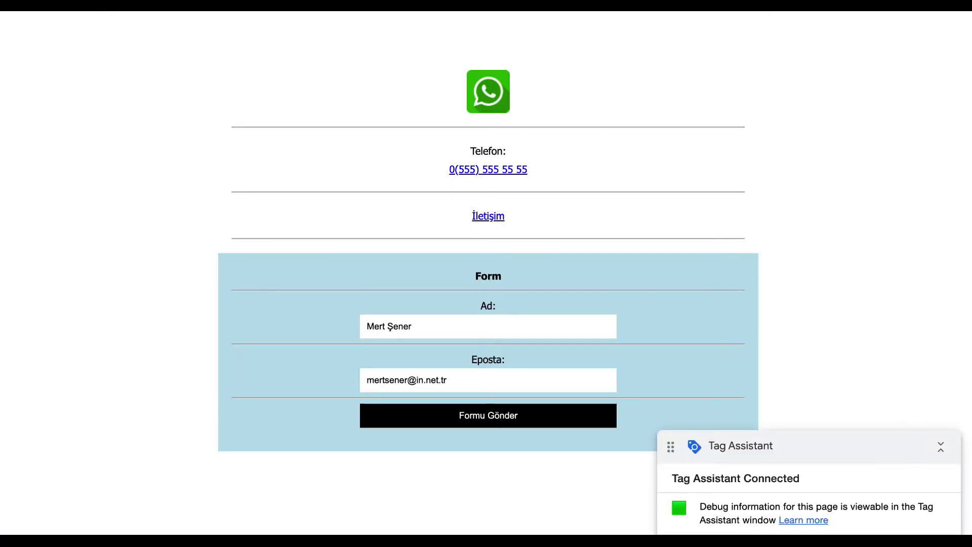
pyautogui.click(527, 415)
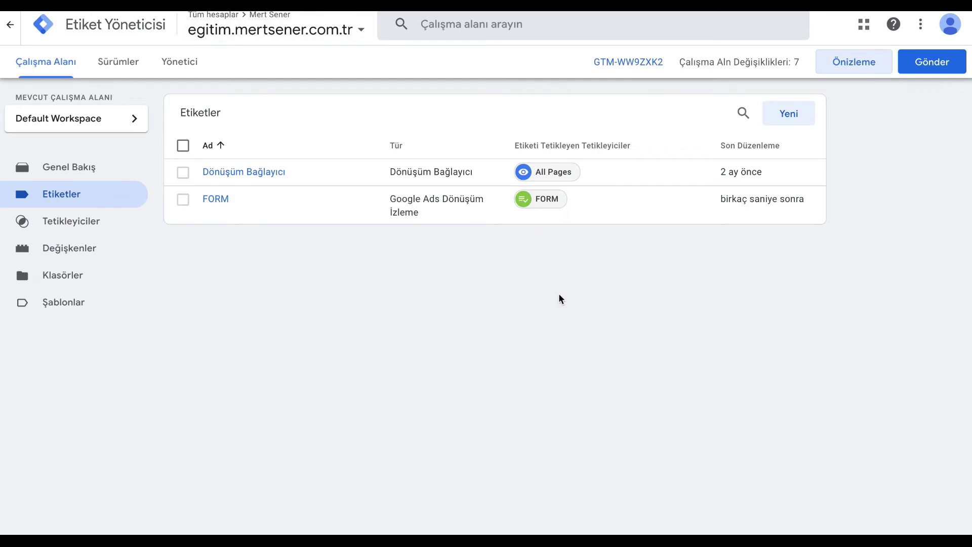
pyautogui.click(927, 64)
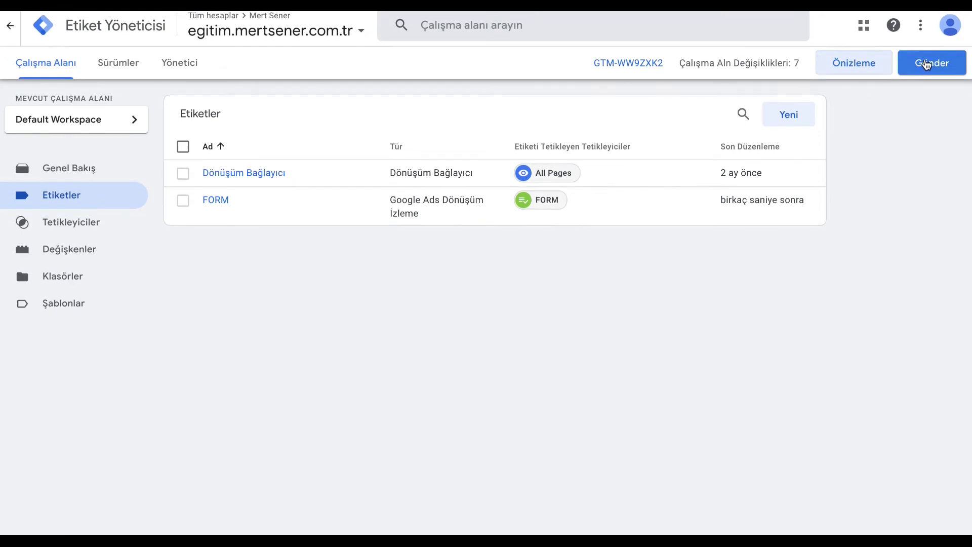
pyautogui.click(920, 64)
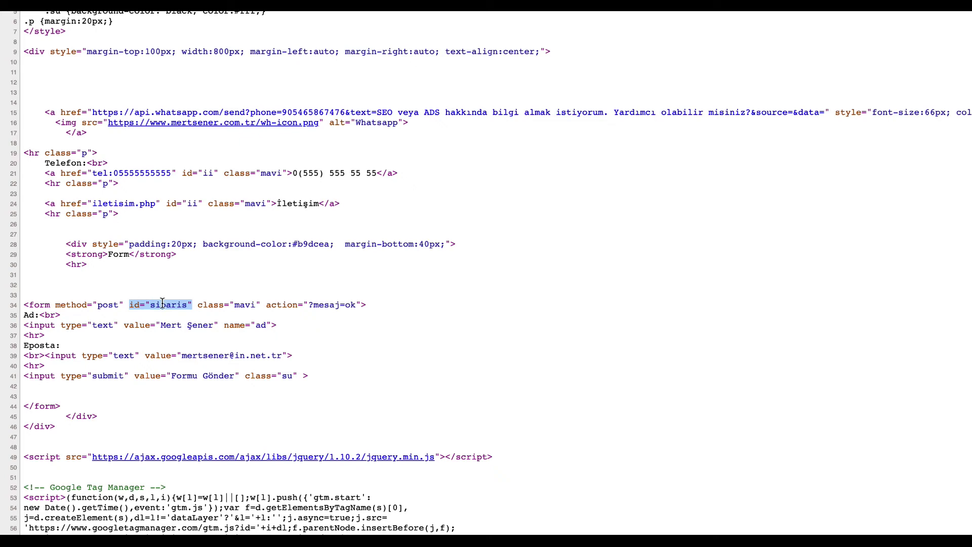
# In the page source, examine the form element's class attribute
pyautogui.doubleClick(243, 305)
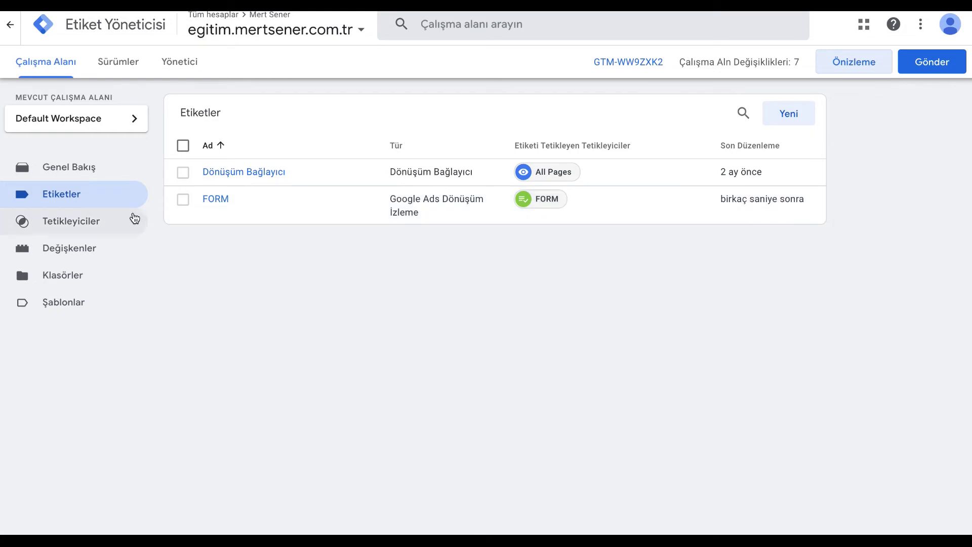
# Set the FORM trigger's condition to Click Classes contains "mavi" and save the trigger
pyautogui.click(115, 224)
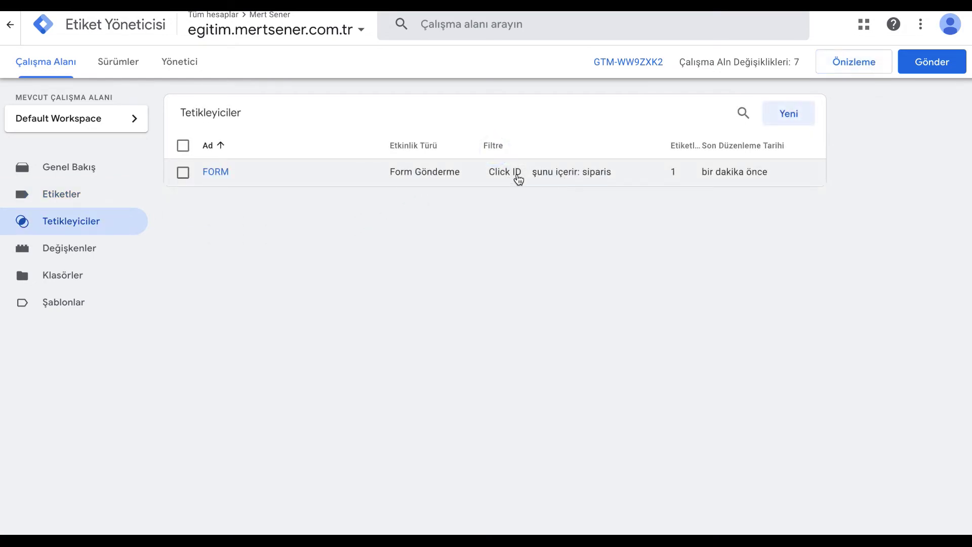
pyautogui.click(476, 176)
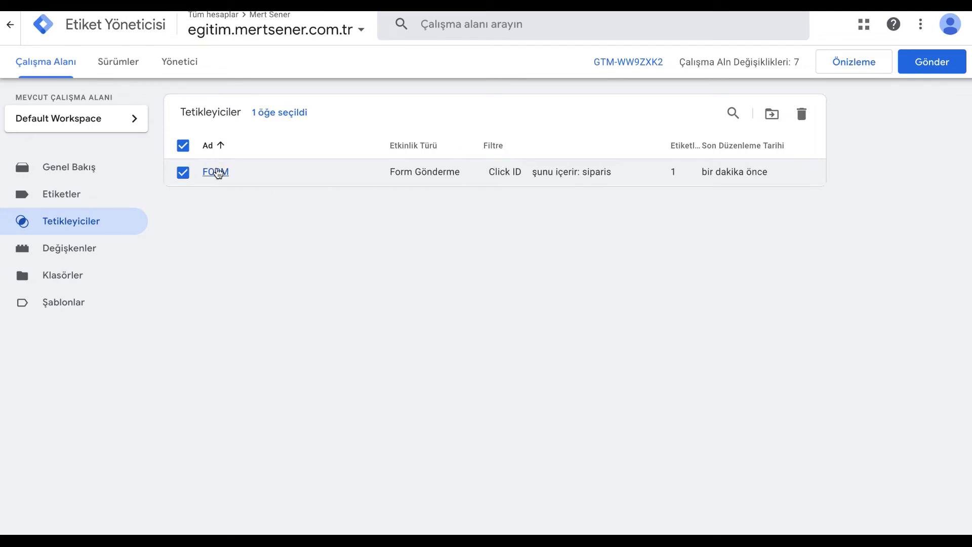
pyautogui.click(217, 171)
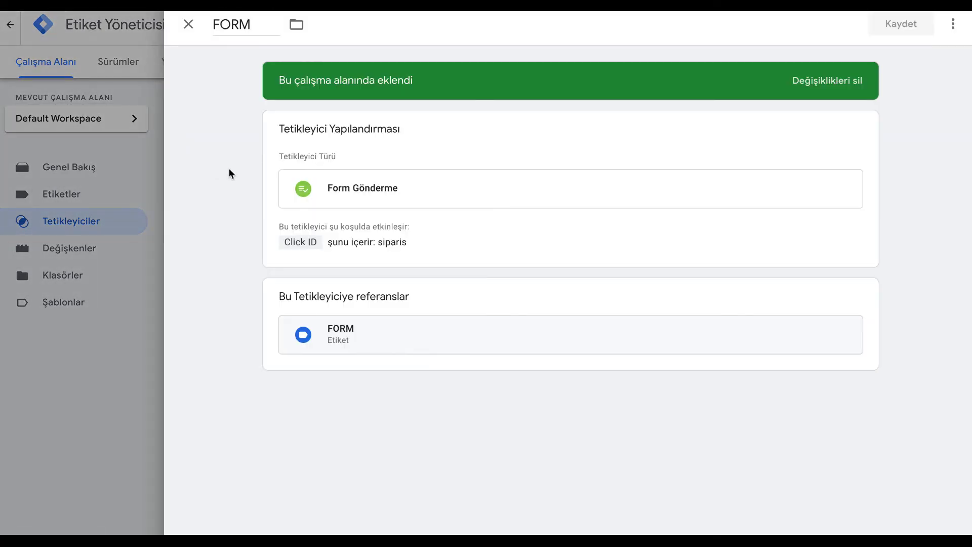
pyautogui.click(345, 243)
pyautogui.click(418, 366)
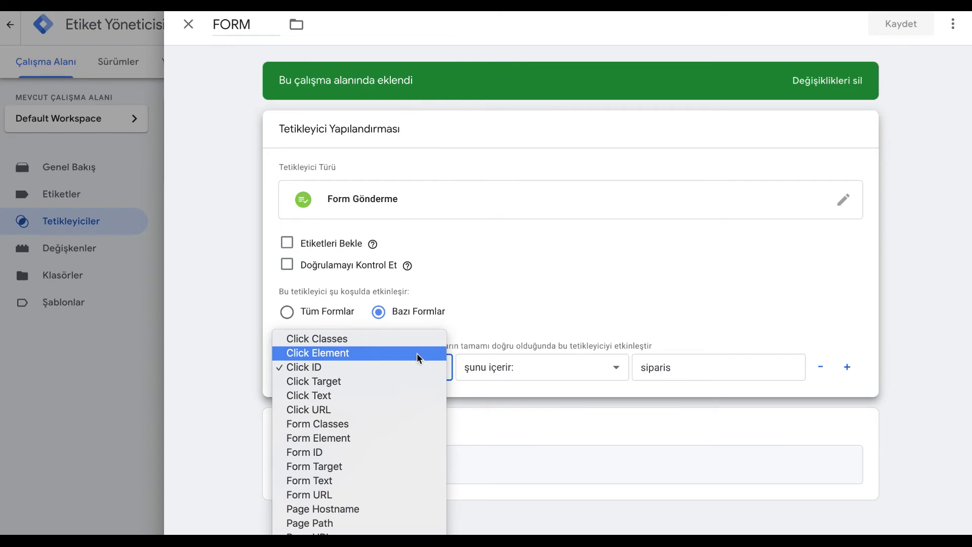
pyautogui.click(419, 339)
pyautogui.click(656, 367)
pyautogui.doubleClick(655, 368)
pyautogui.write('mavi')
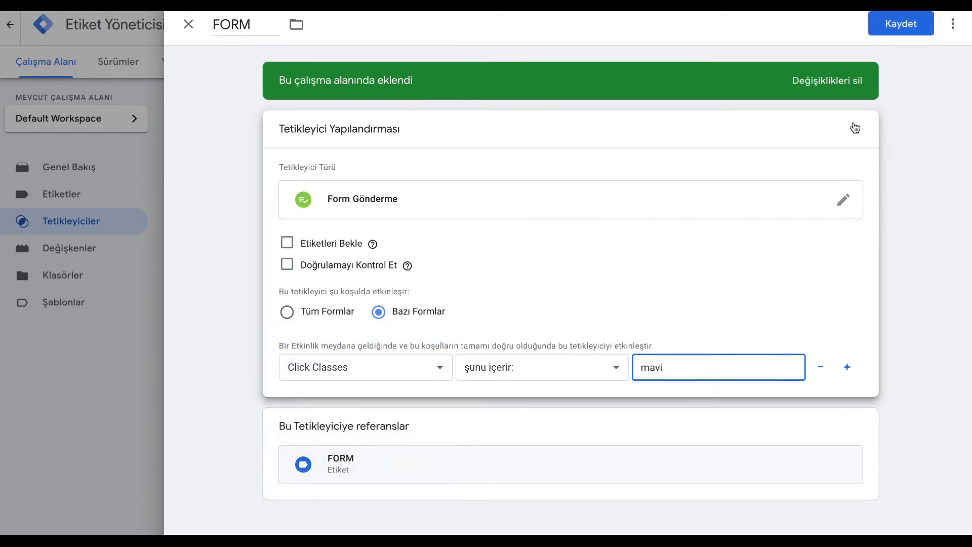
pyautogui.click(905, 28)
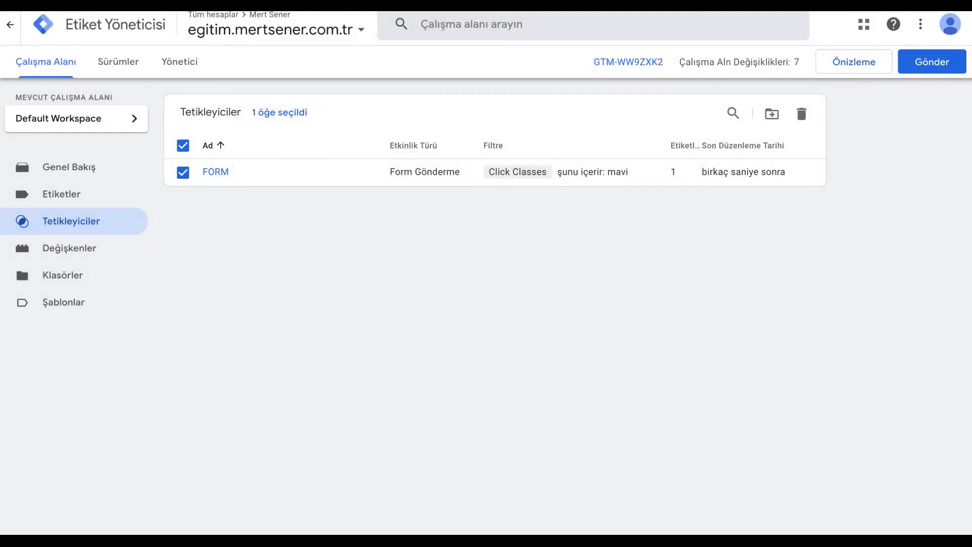
# Preview the container with Tag Assistant connected to the website, submit the test form, and check which tags fired
pyautogui.click(840, 65)
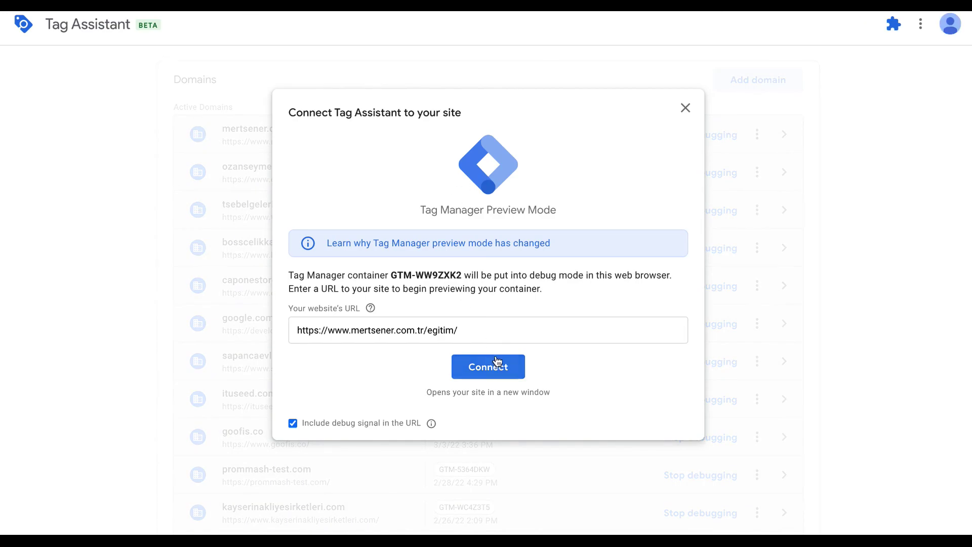
pyautogui.click(495, 362)
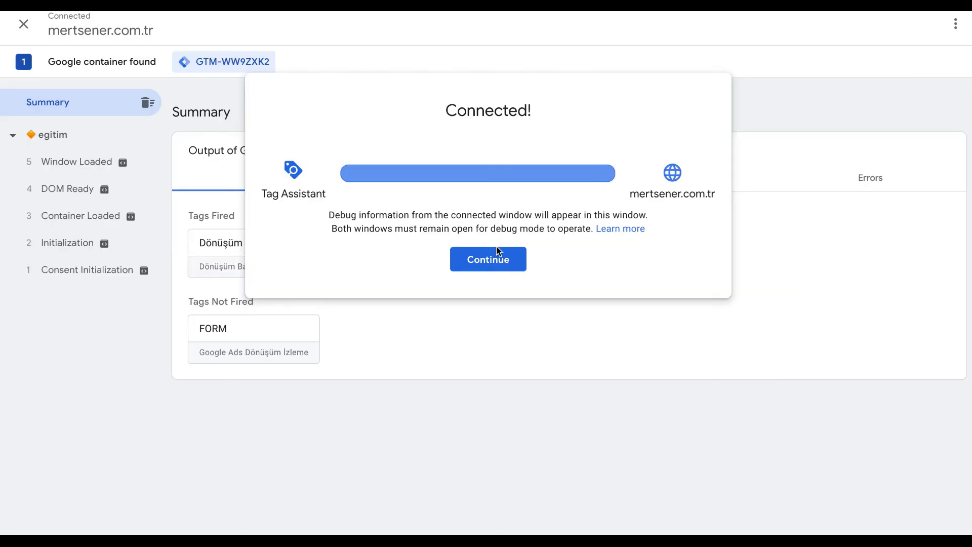
pyautogui.click(494, 257)
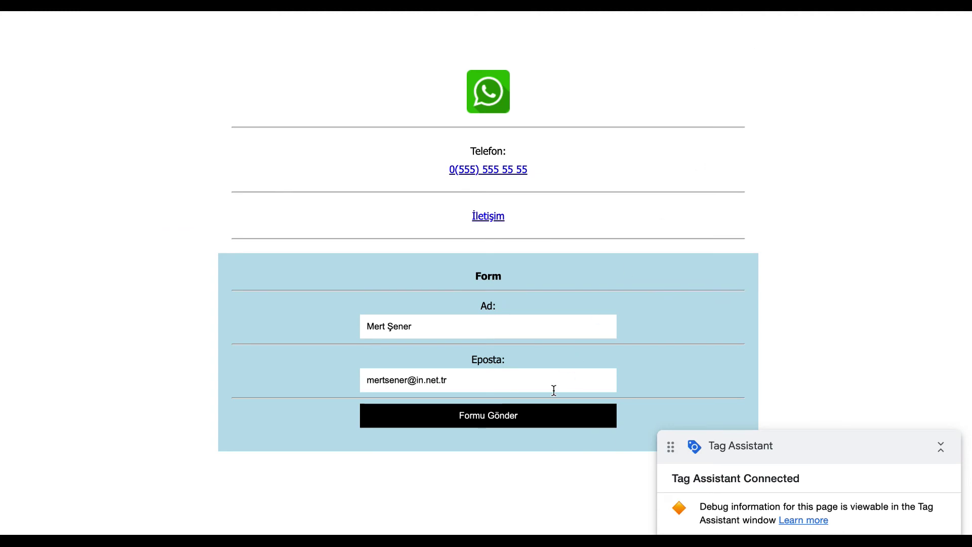
pyautogui.click(525, 416)
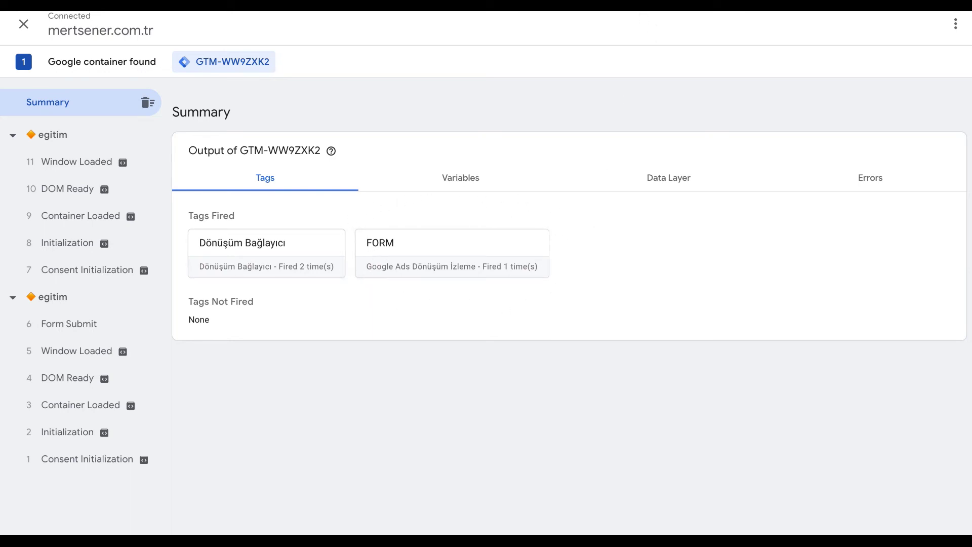
pyautogui.hotkey('alt', 'Tab')
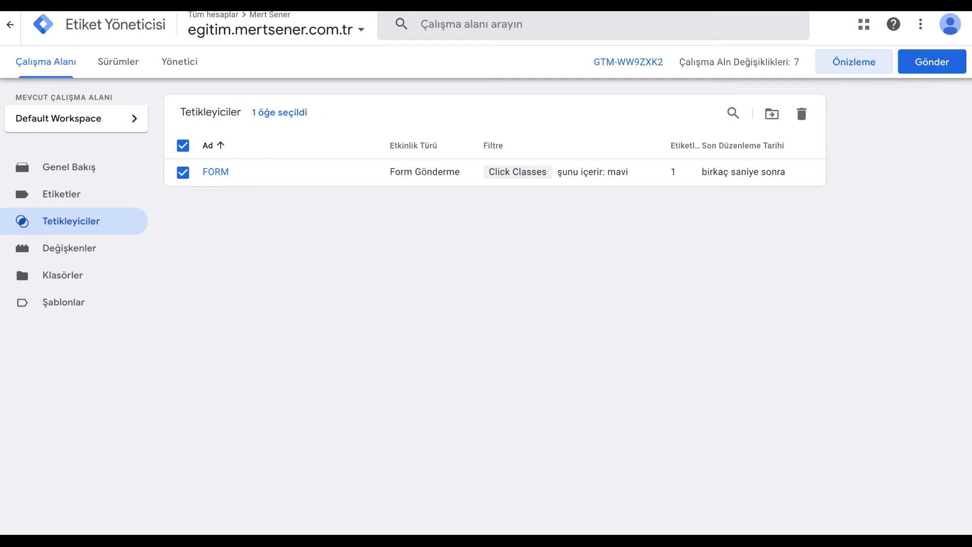
pyautogui.hotkey('alt', 'Tab')
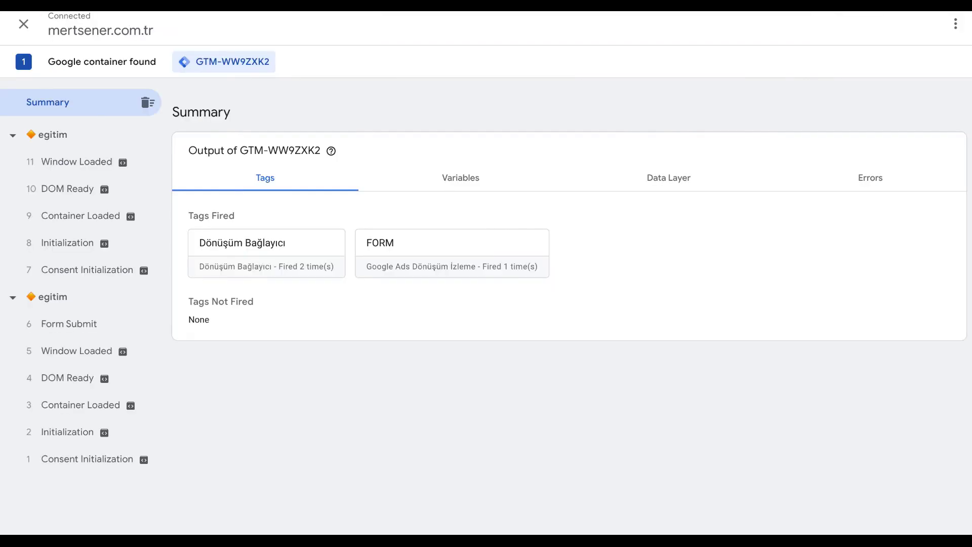
# In the page source, select the form element's action value "?mesaj=ok"
pyautogui.hotkey('alt', 'Tab')
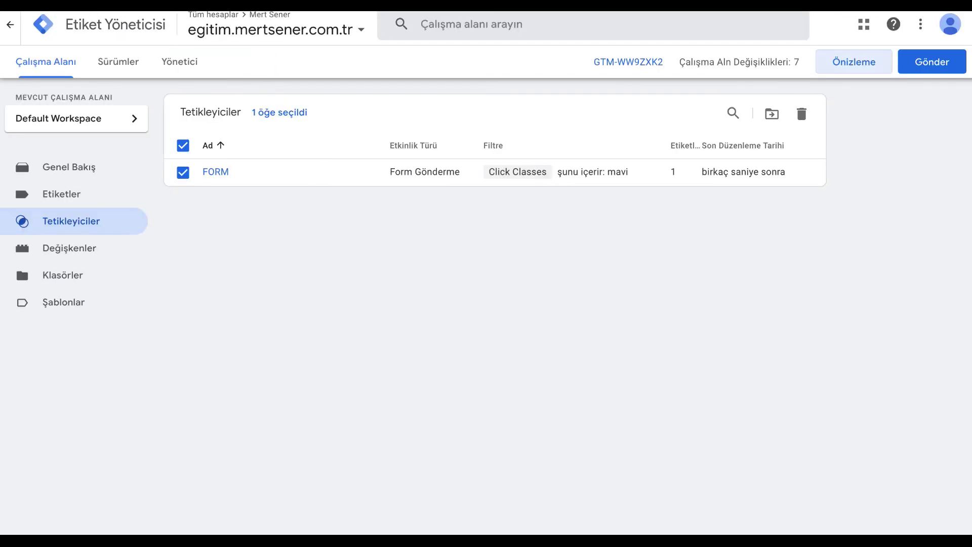
pyautogui.hotkey('alt', 'Tab')
pyautogui.moveTo(356, 305); pyautogui.dragTo(308, 306)
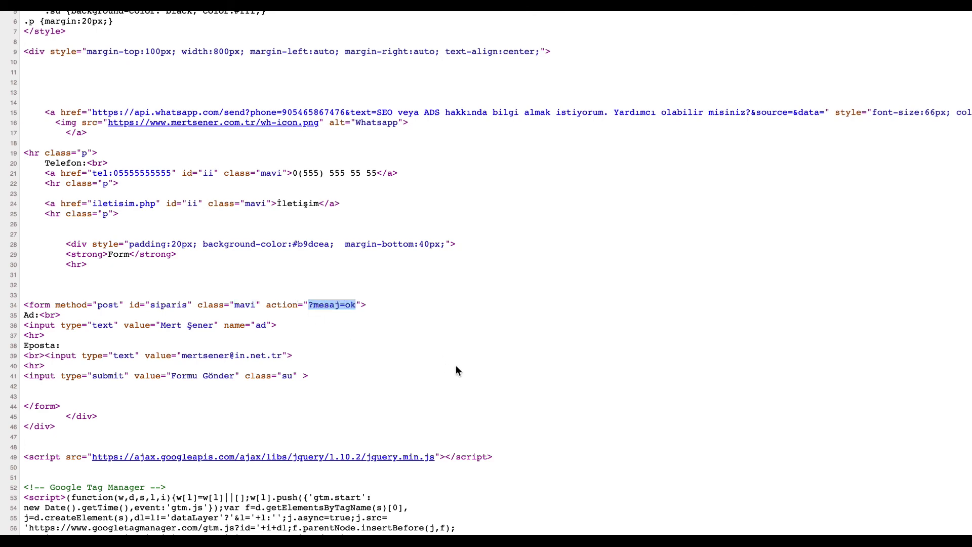
# Change the FORM trigger's condition to Form URL contains "?mesaj=ok" and save the trigger
pyautogui.hotkey('alt', 'Tab')
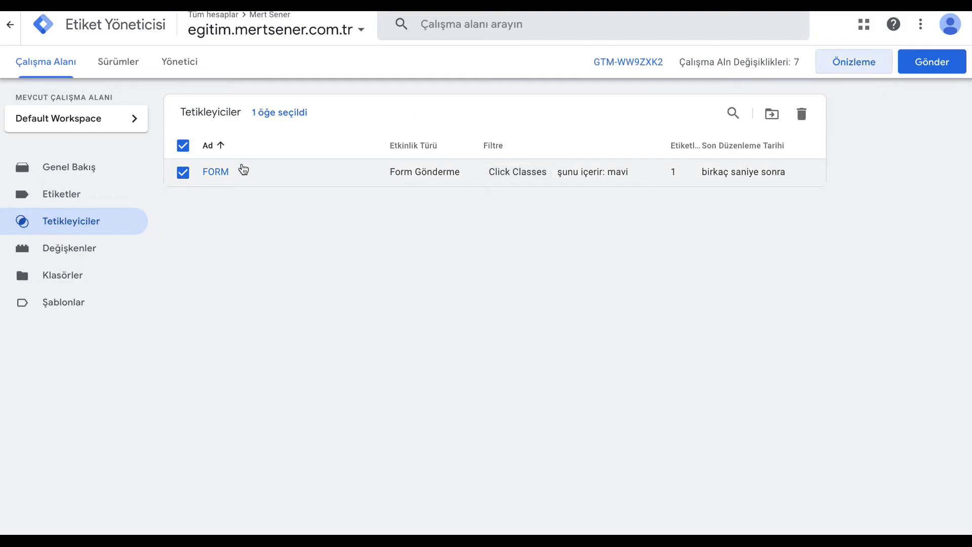
pyautogui.click(219, 173)
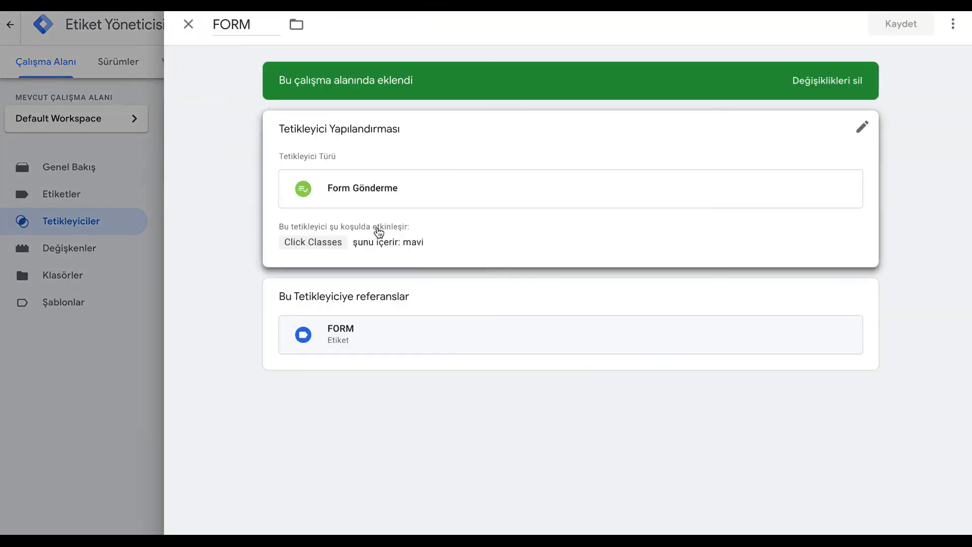
pyautogui.click(378, 243)
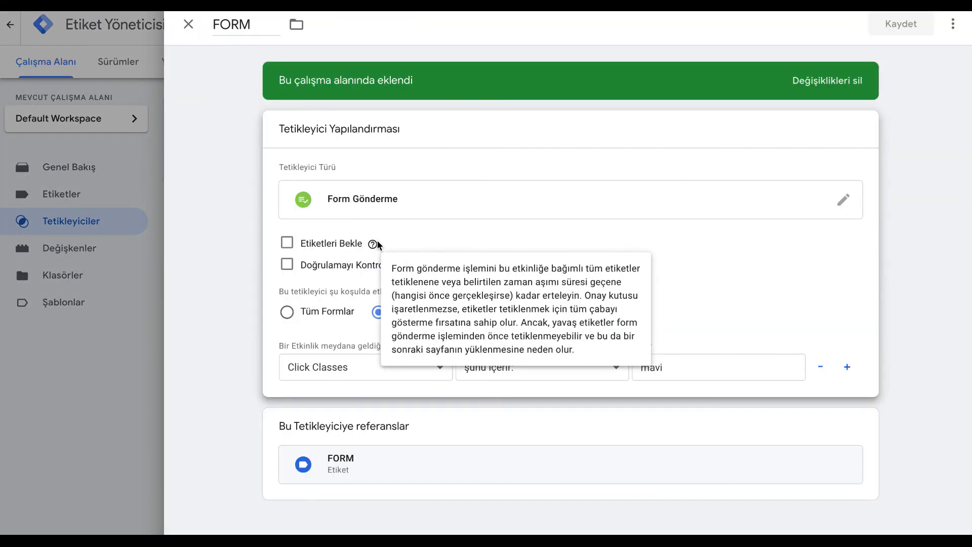
pyautogui.click(433, 373)
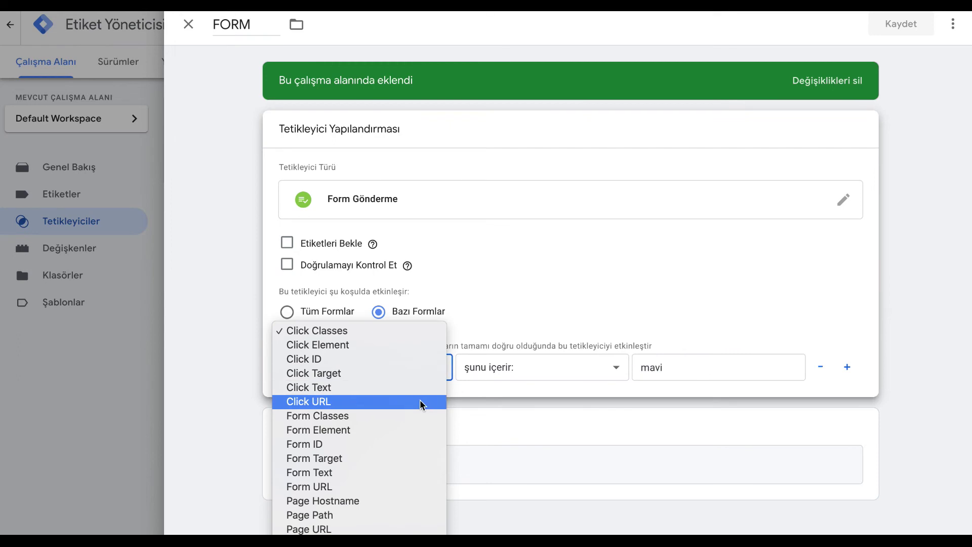
pyautogui.click(420, 485)
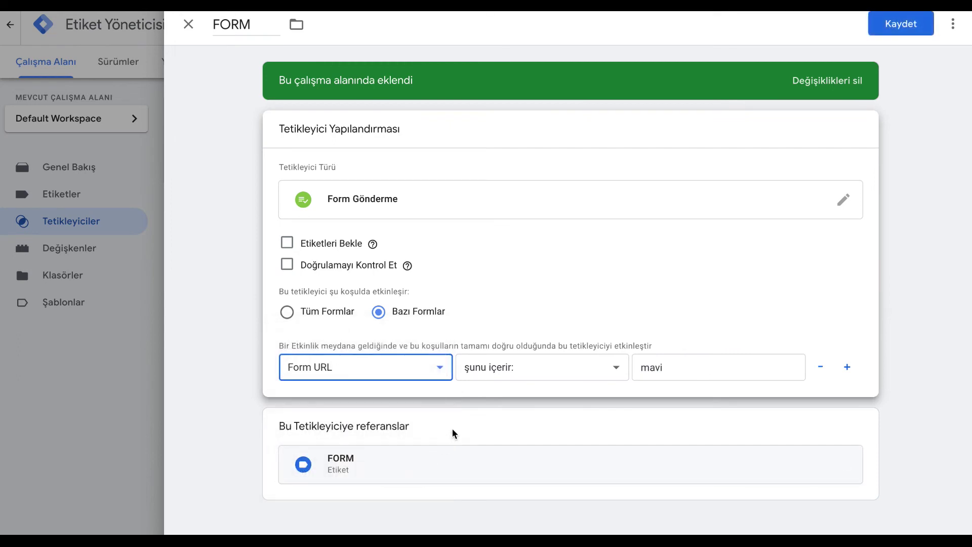
pyautogui.doubleClick(677, 366)
pyautogui.write('?mesaj=ok')
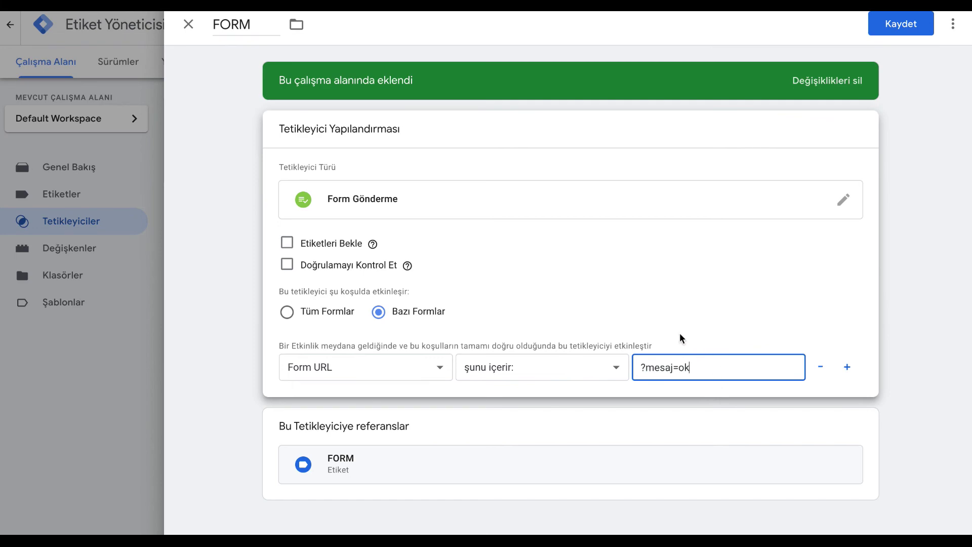
pyautogui.click(911, 24)
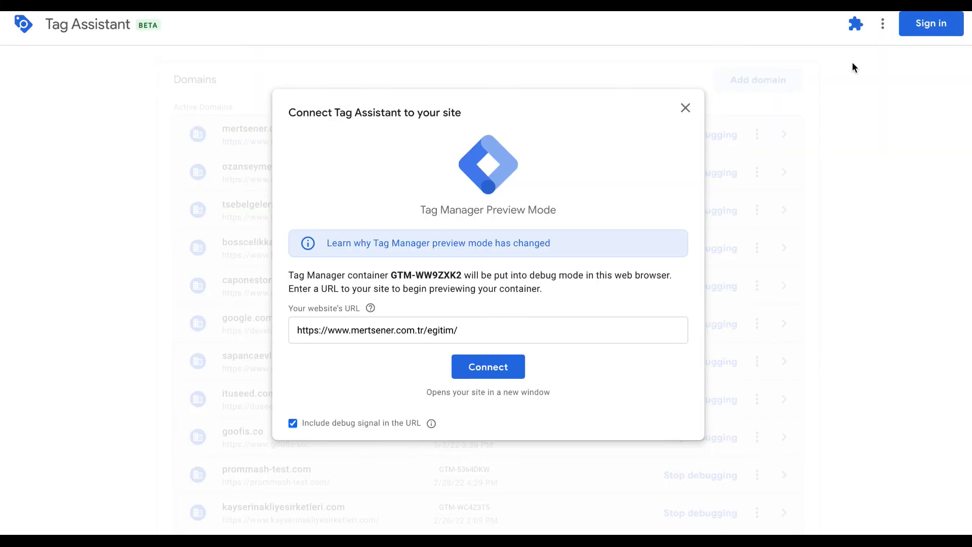
# Connect Tag Assistant to the website again and examine the FORM tag's details and firing trigger
pyautogui.click(515, 367)
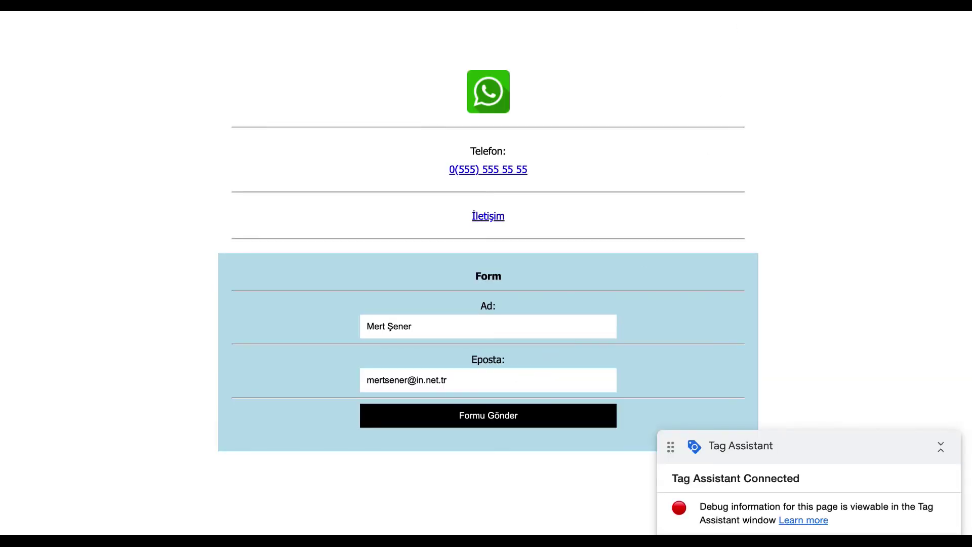
pyautogui.hotkey('alt', 'Tab')
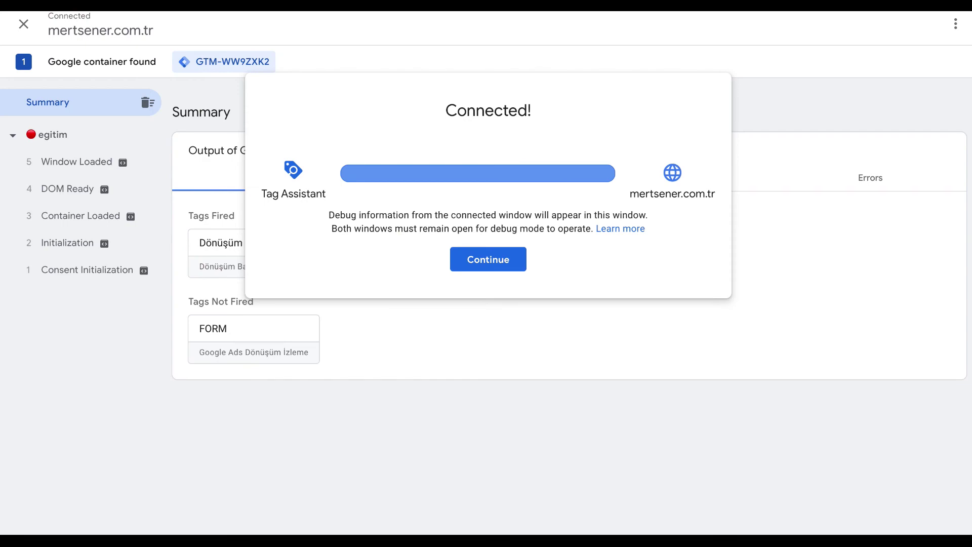
pyautogui.click(494, 263)
pyautogui.click(242, 353)
pyautogui.click(188, 27)
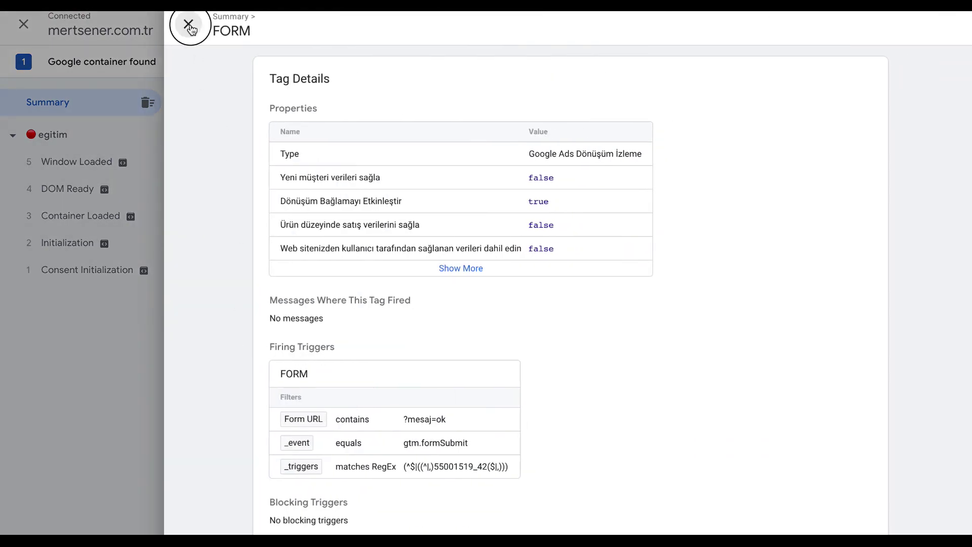
# Submit the prefilled form on the test page and check the fired tags in the Tag Assistant summary
pyautogui.hotkey('alt', 'Tab')
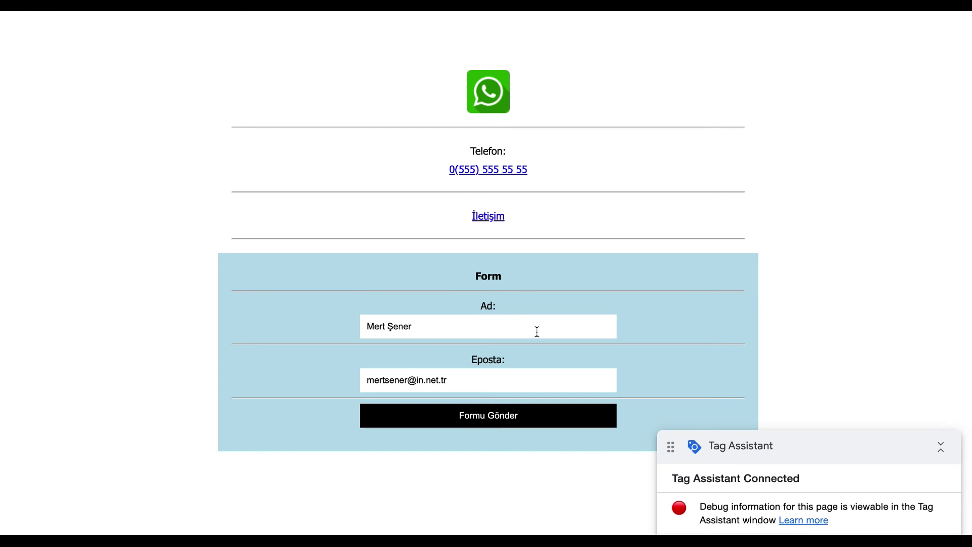
pyautogui.click(533, 419)
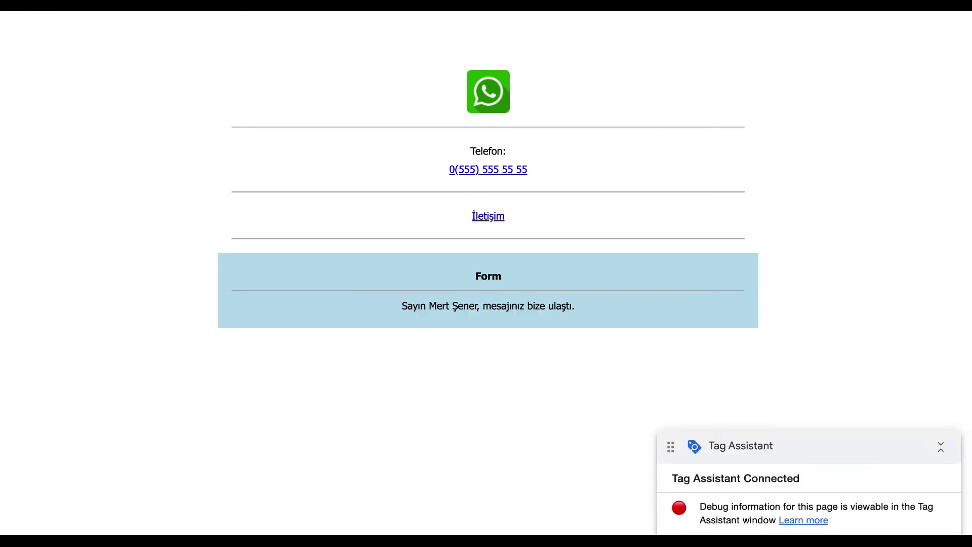
pyautogui.hotkey('alt', 'Tab')
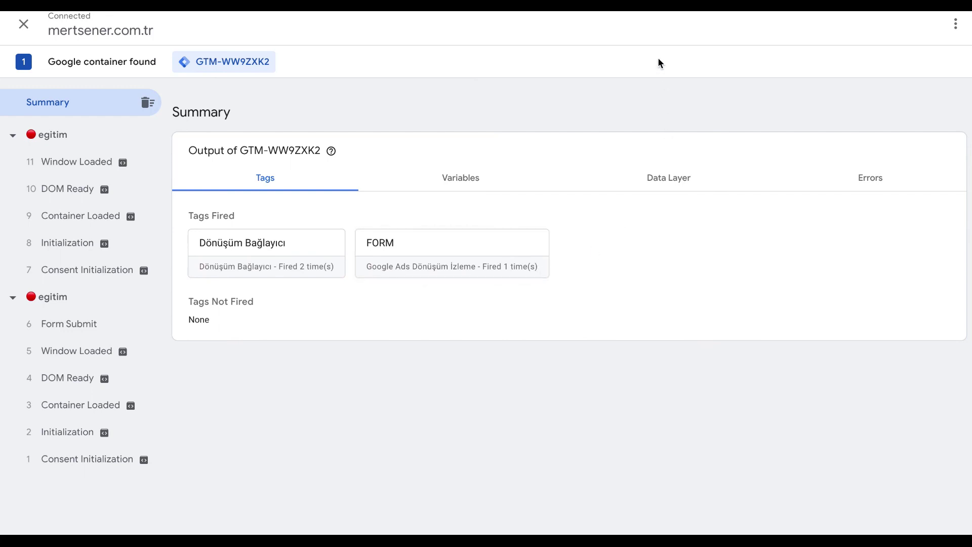
pyautogui.hotkey('alt', 'Tab')
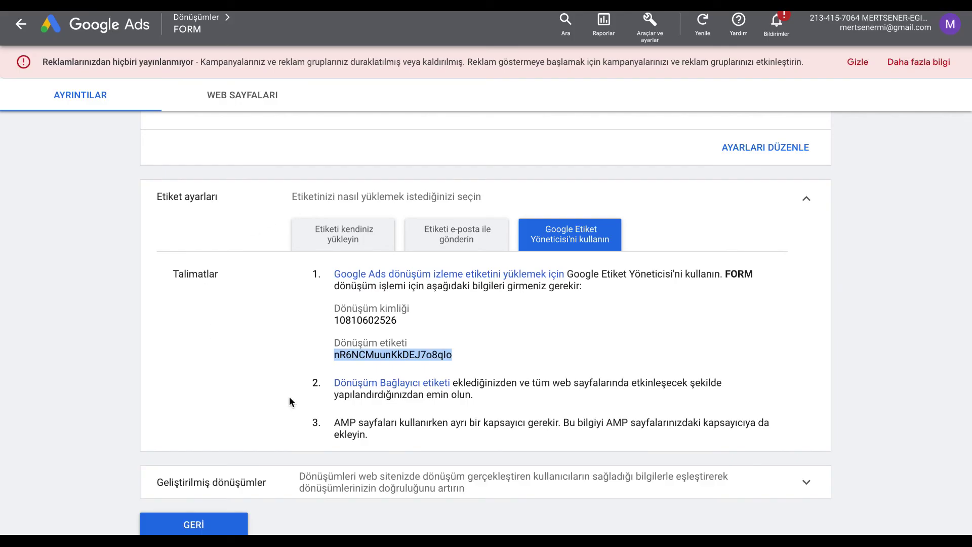
pyautogui.hotkey('alt', 'Tab')
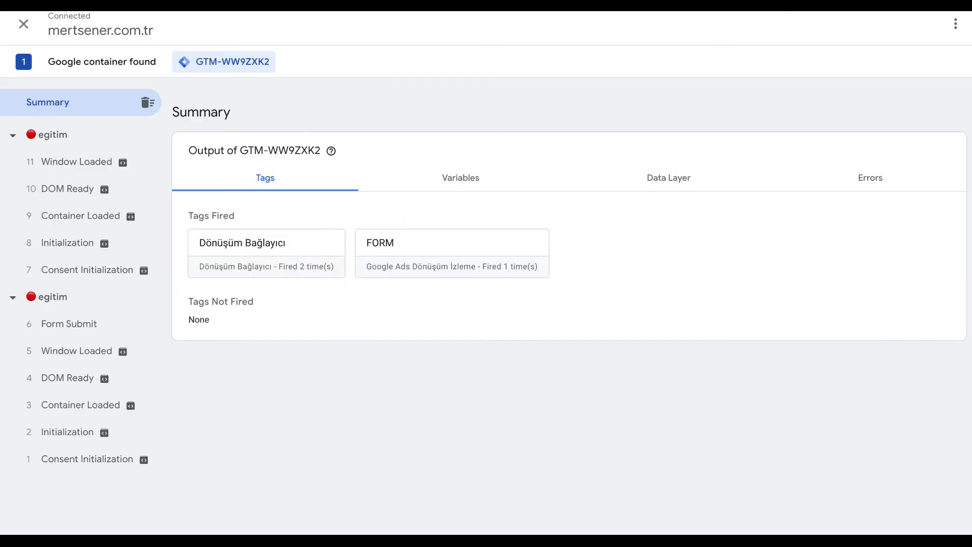
# Publish the Tag Manager workspace changes to the Live environment without a version name or description
pyautogui.hotkey('alt', 'Tab')
pyautogui.click(927, 61)
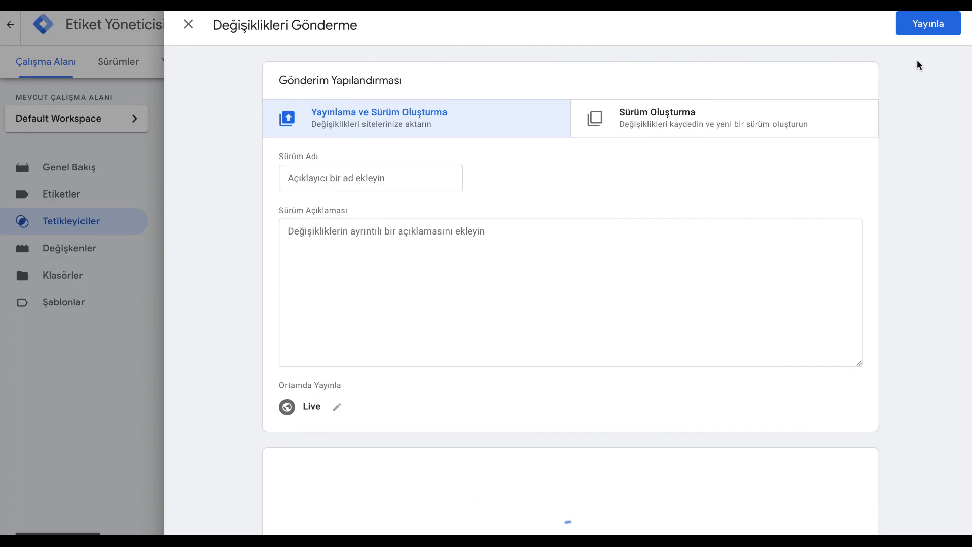
pyautogui.click(928, 24)
pyautogui.click(661, 424)
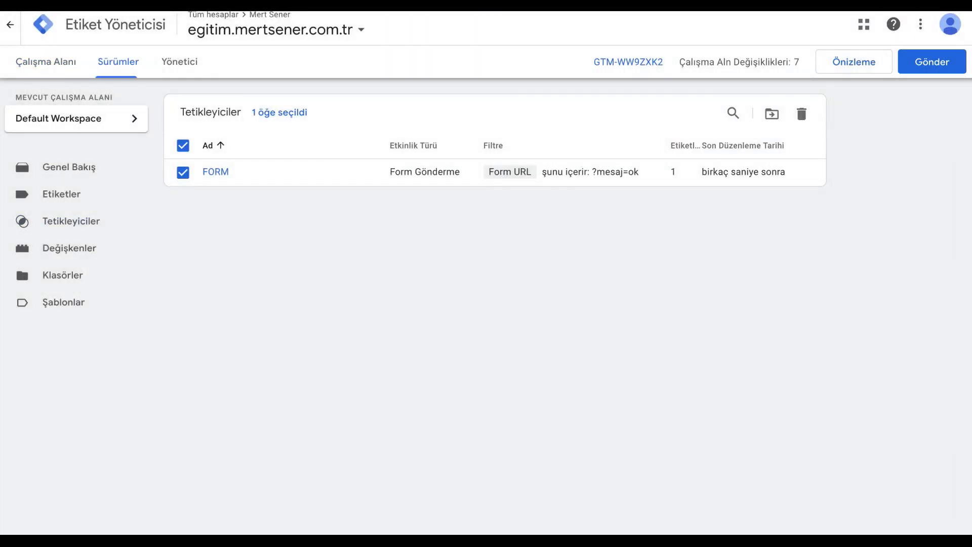
# Switch to Google Ads and return from the FORM tag instructions to the conversions summary
pyautogui.hotkey('alt', 'Tab')
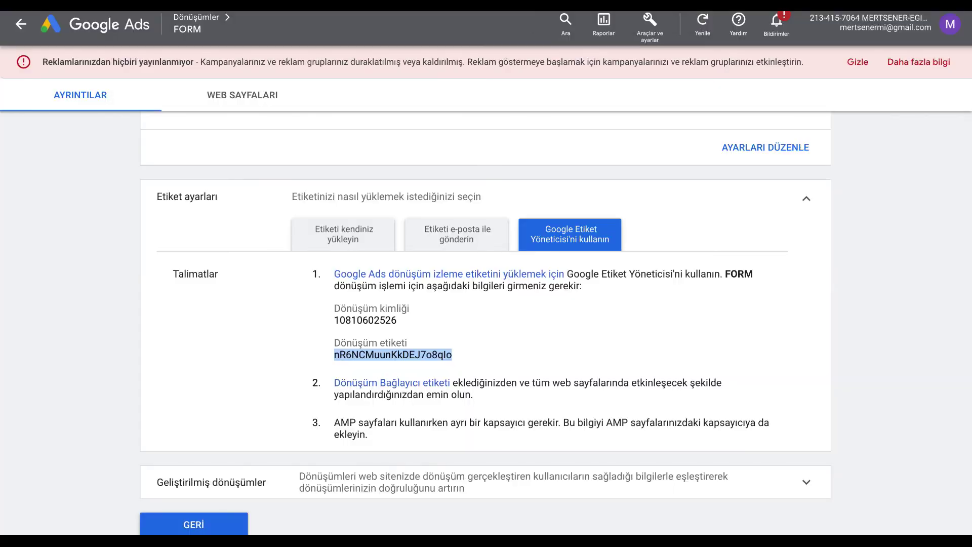
pyautogui.click(233, 522)
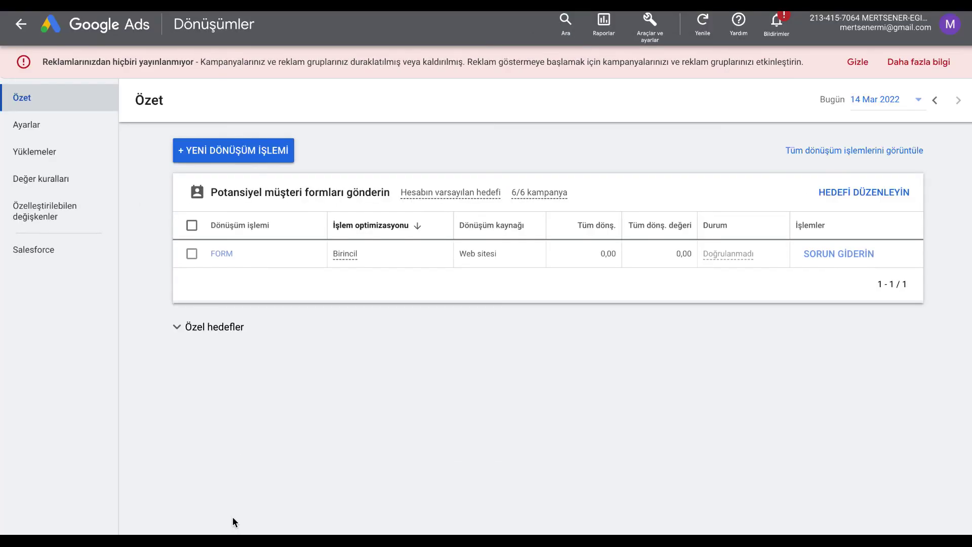